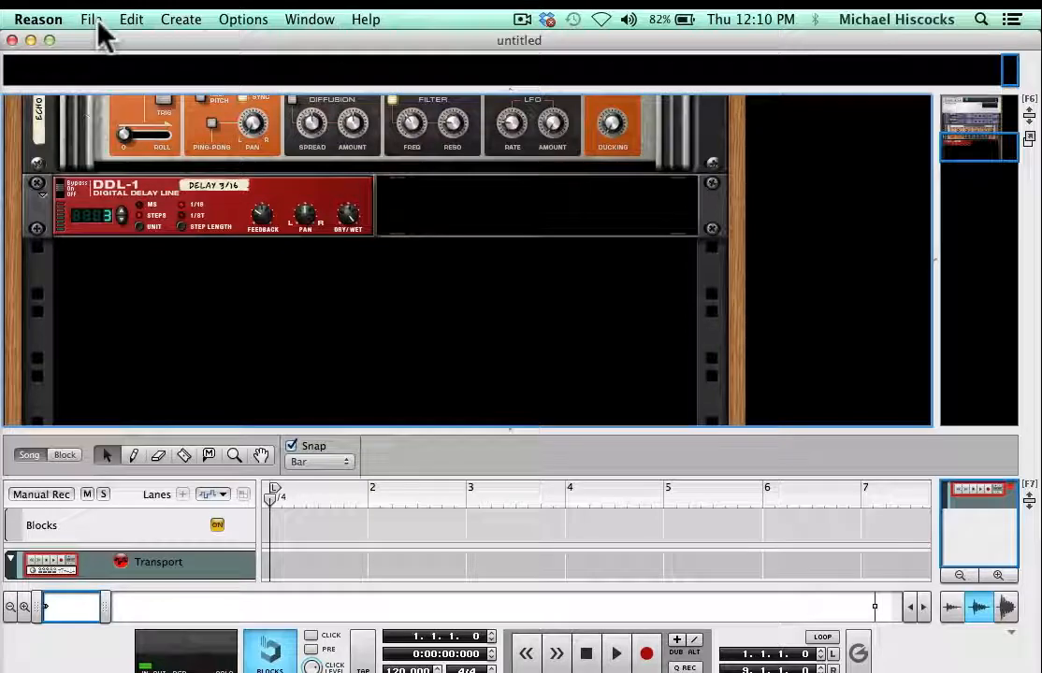
- Add a Redrum Drum Computer instrument to the rack
click(191, 22)
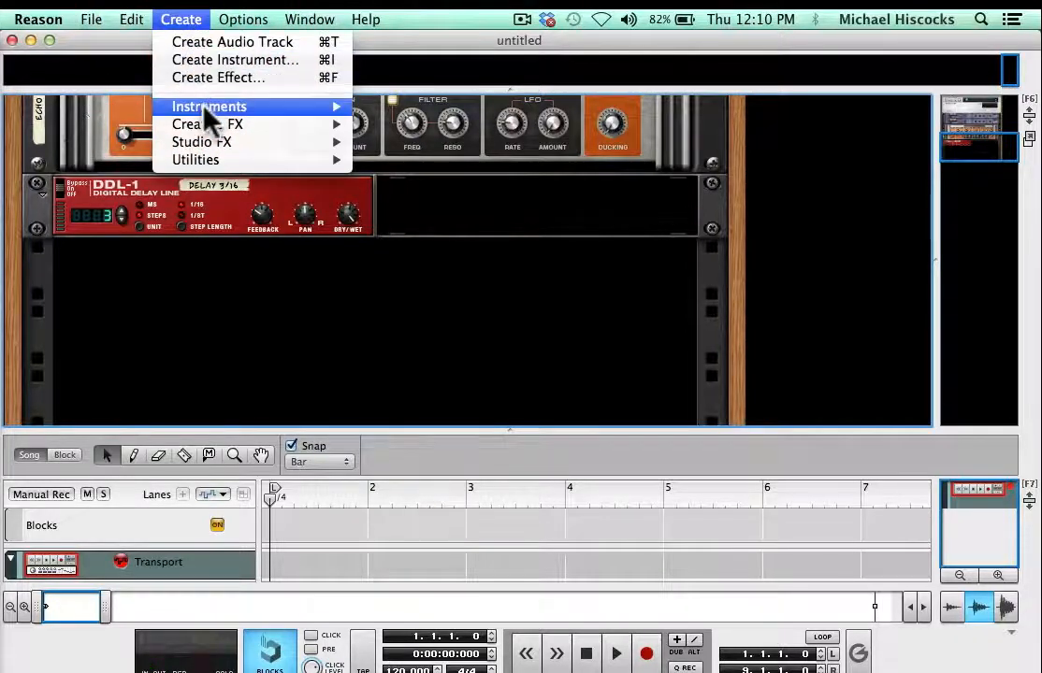
mouse_move(205, 109)
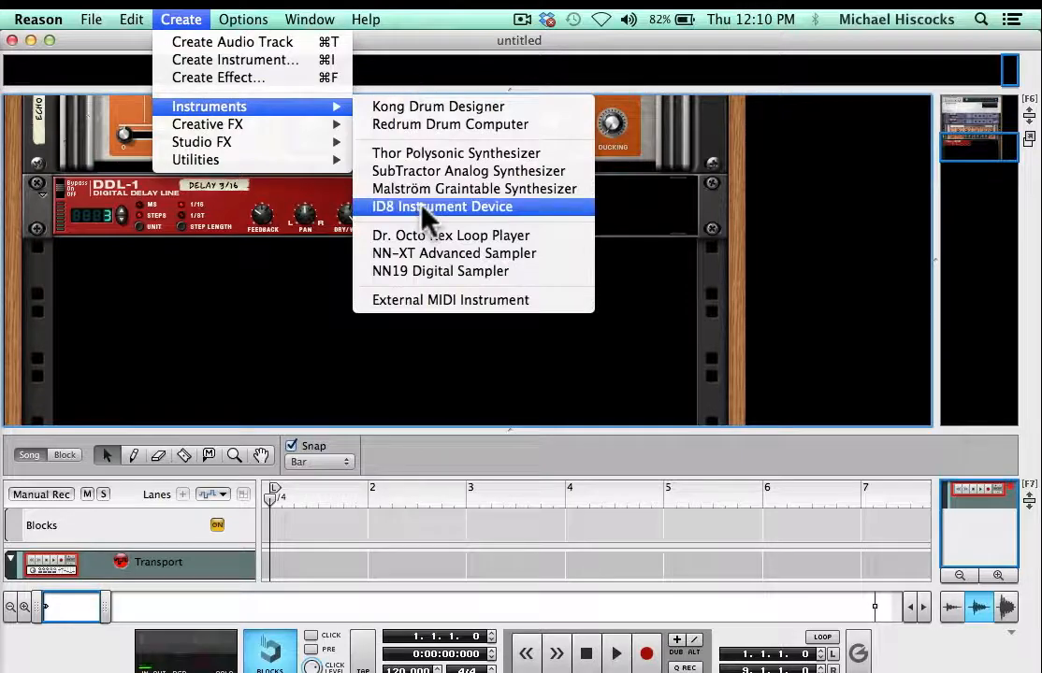
click(425, 125)
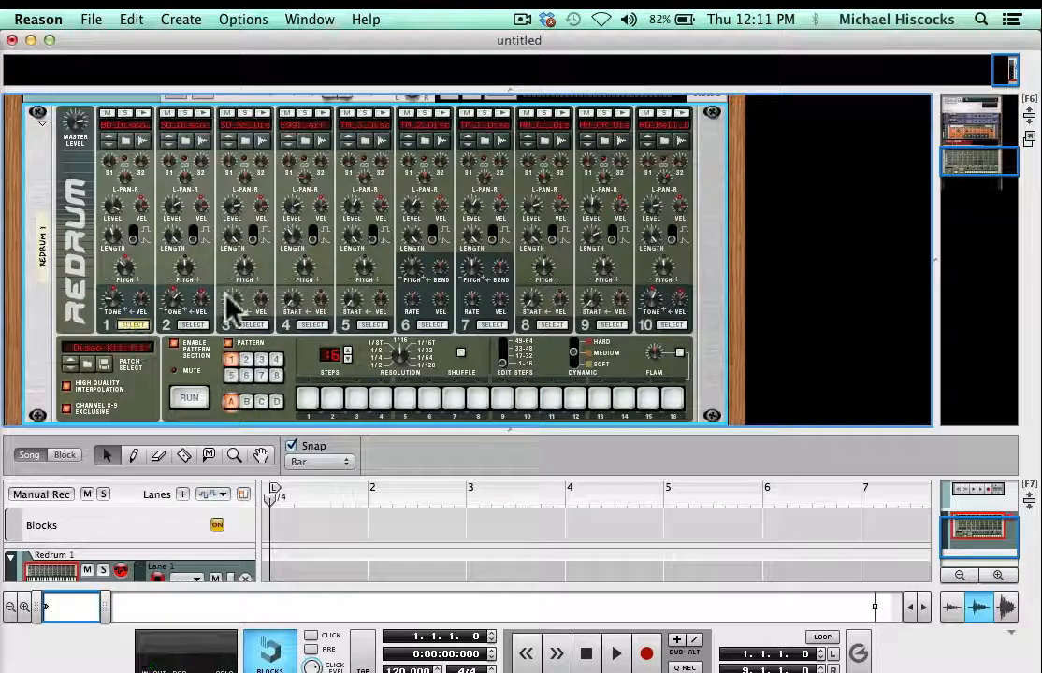
- Audition drums 1, 2 and 3 of the Redrum's Disco Kit
click(670, 324)
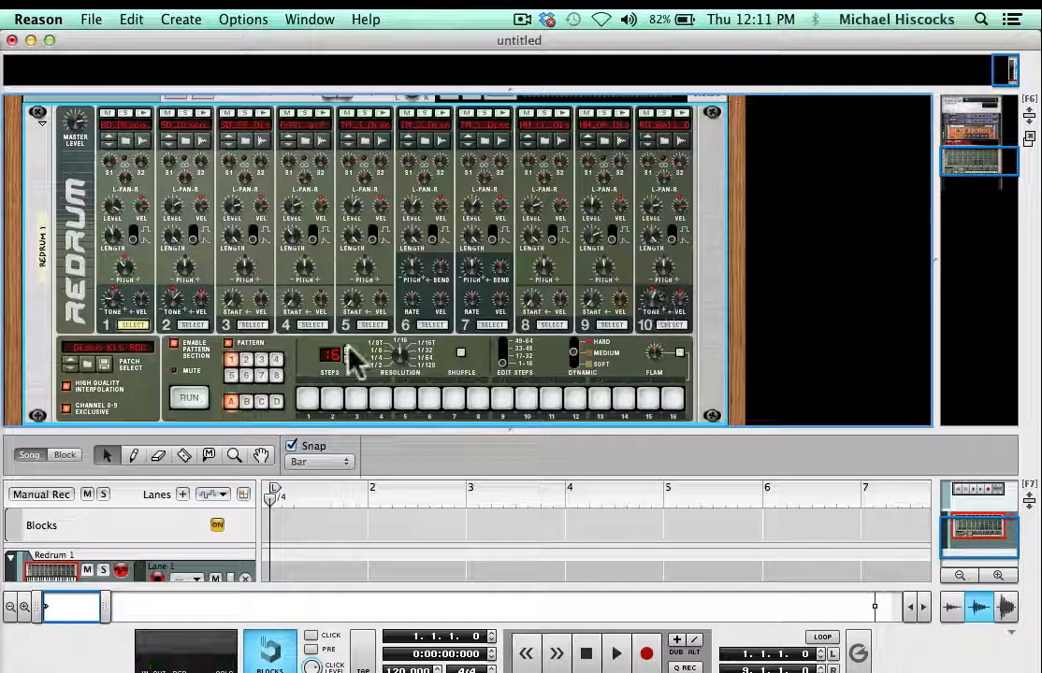
click(141, 110)
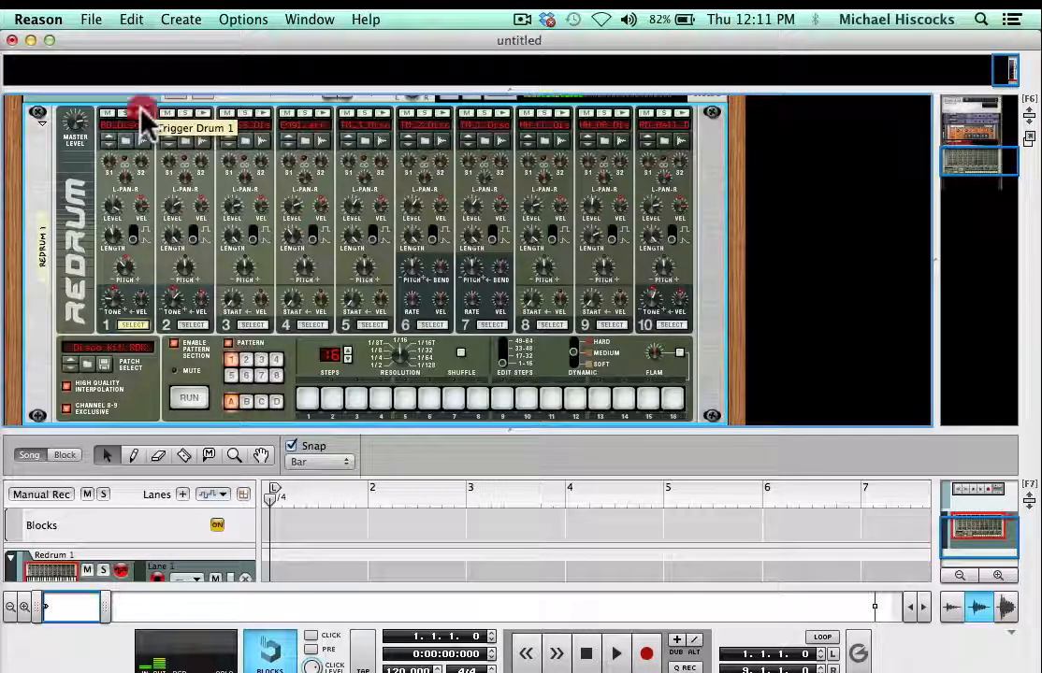
click(141, 110)
click(141, 110)
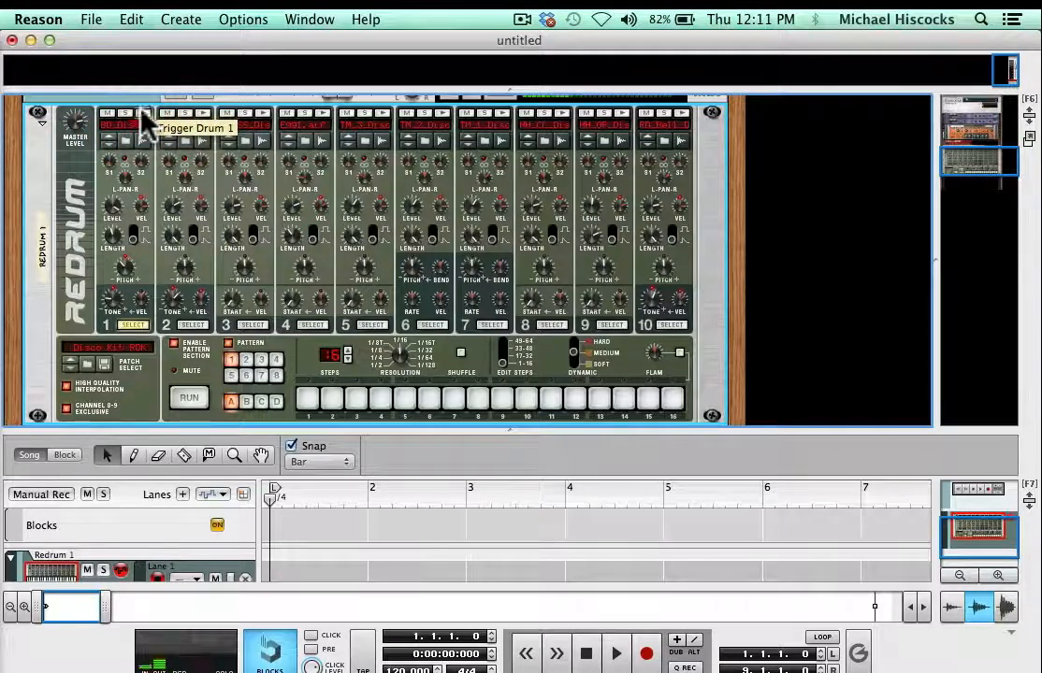
click(202, 112)
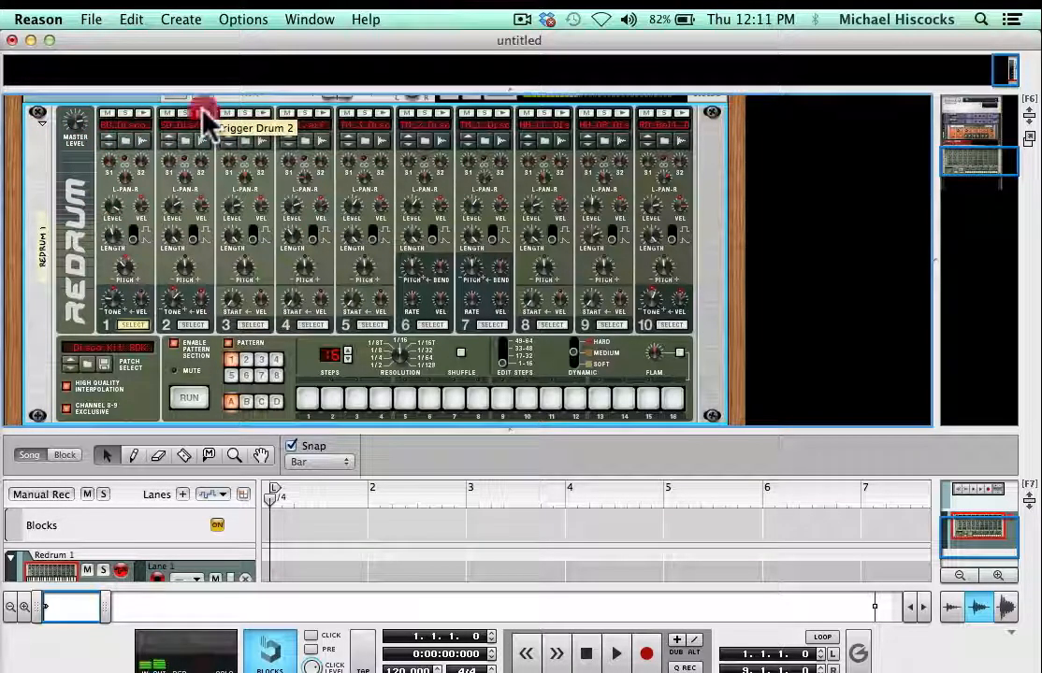
click(260, 110)
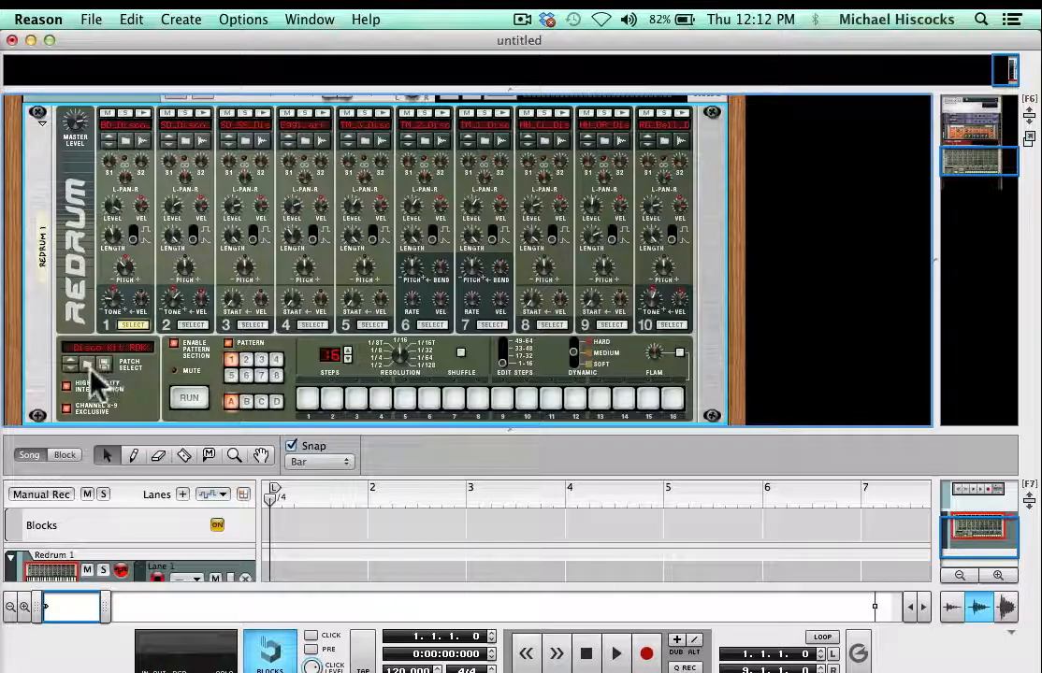
- Load the Groovemasters Rock Kit 1 patch into the Redrum from Redrum Drum Kits > Rock Kits in the Reason Factory Sound Bank
click(89, 364)
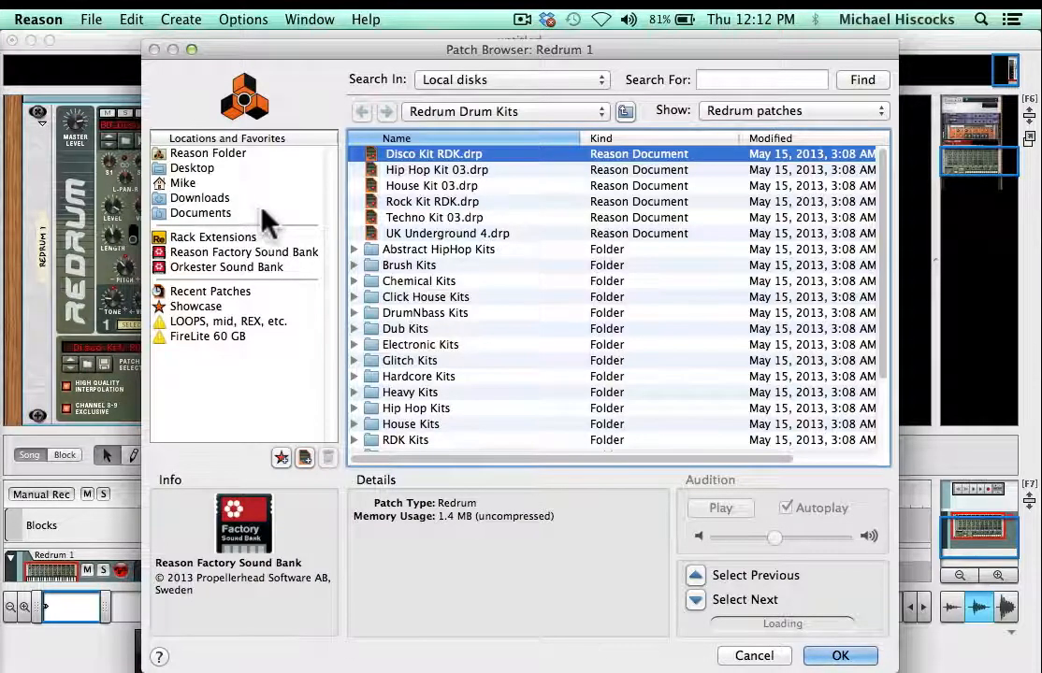
click(245, 252)
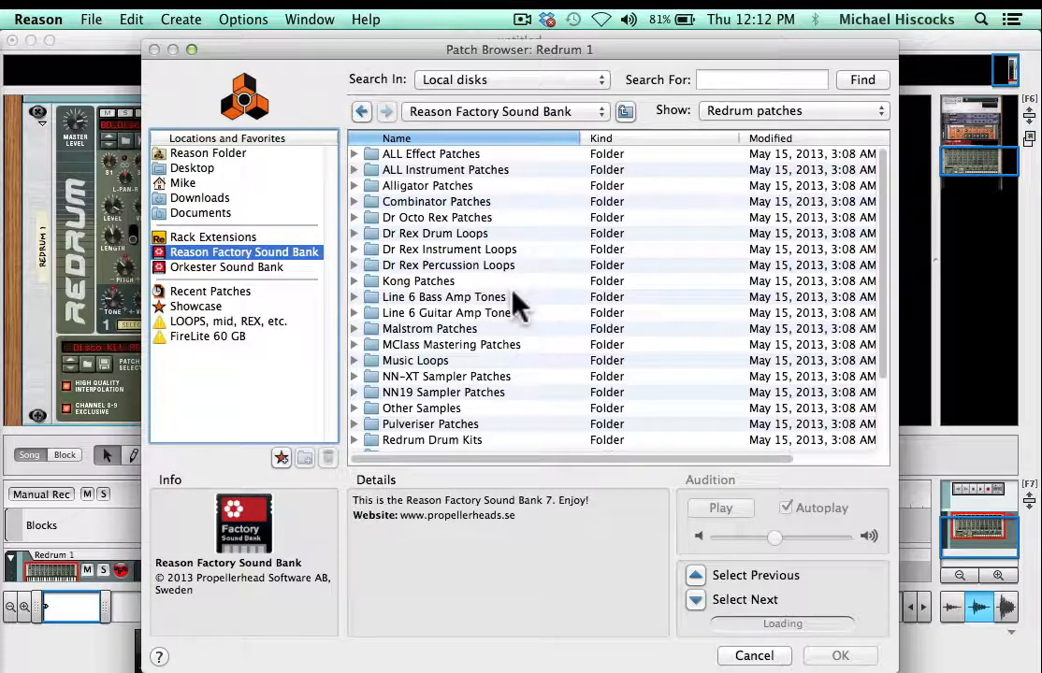
scroll(512, 292, down, 3)
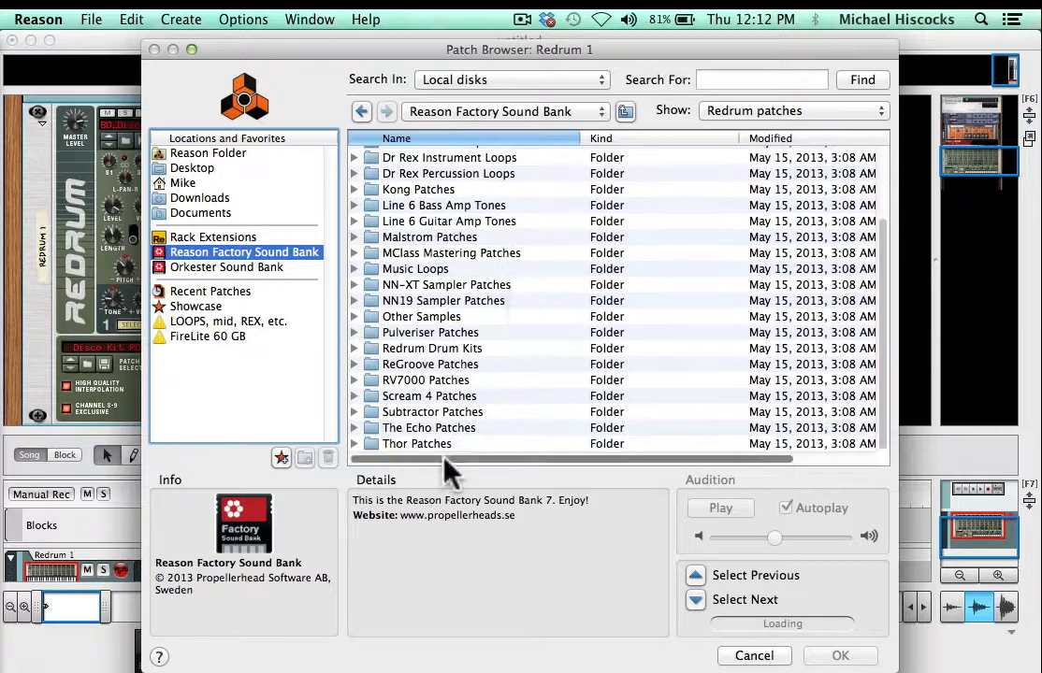
click(411, 348)
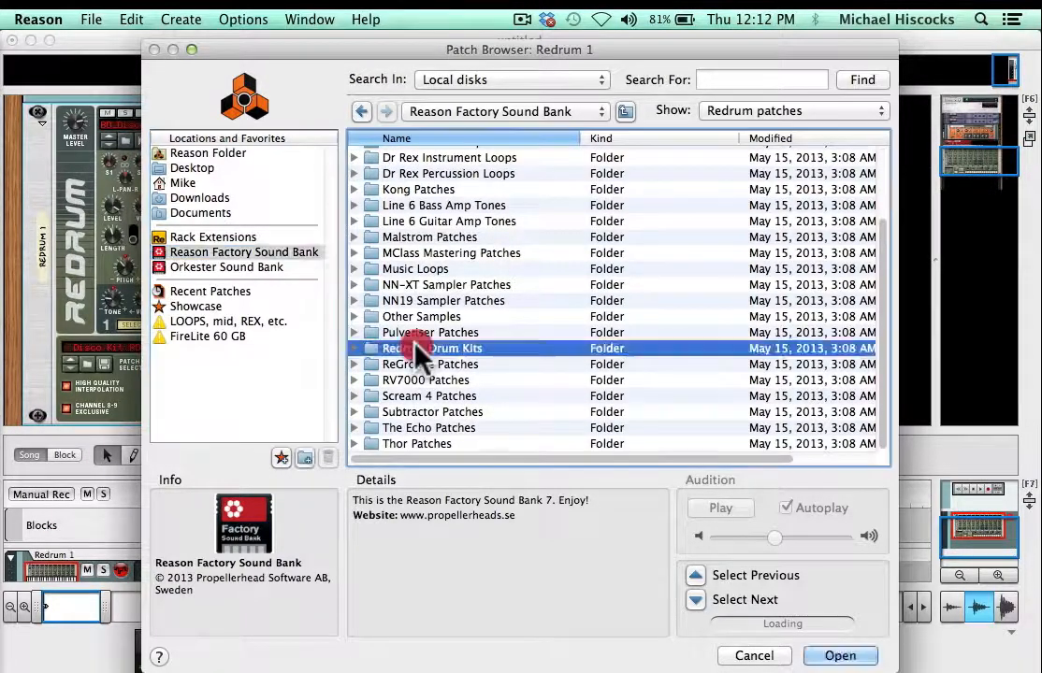
double_click(412, 344)
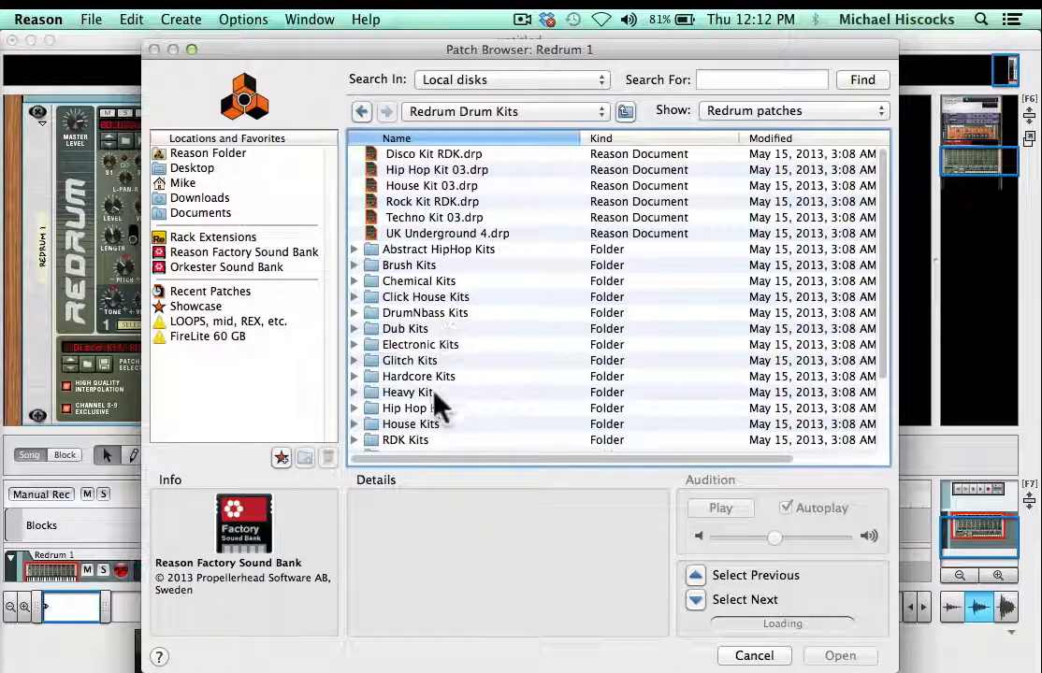
scroll(428, 438, down, 3)
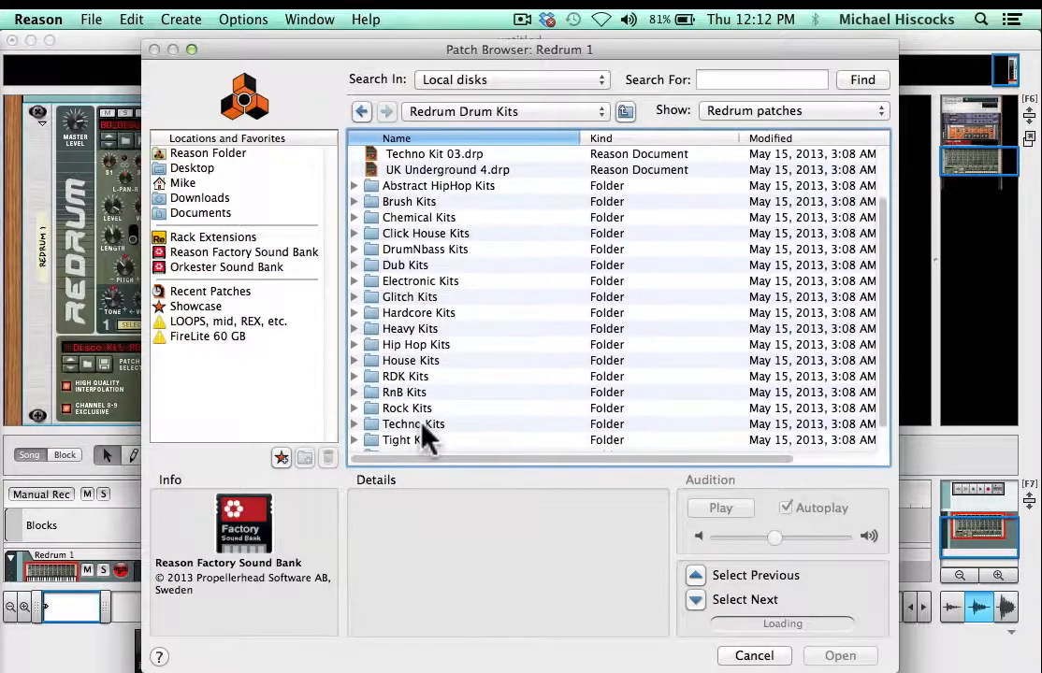
double_click(415, 406)
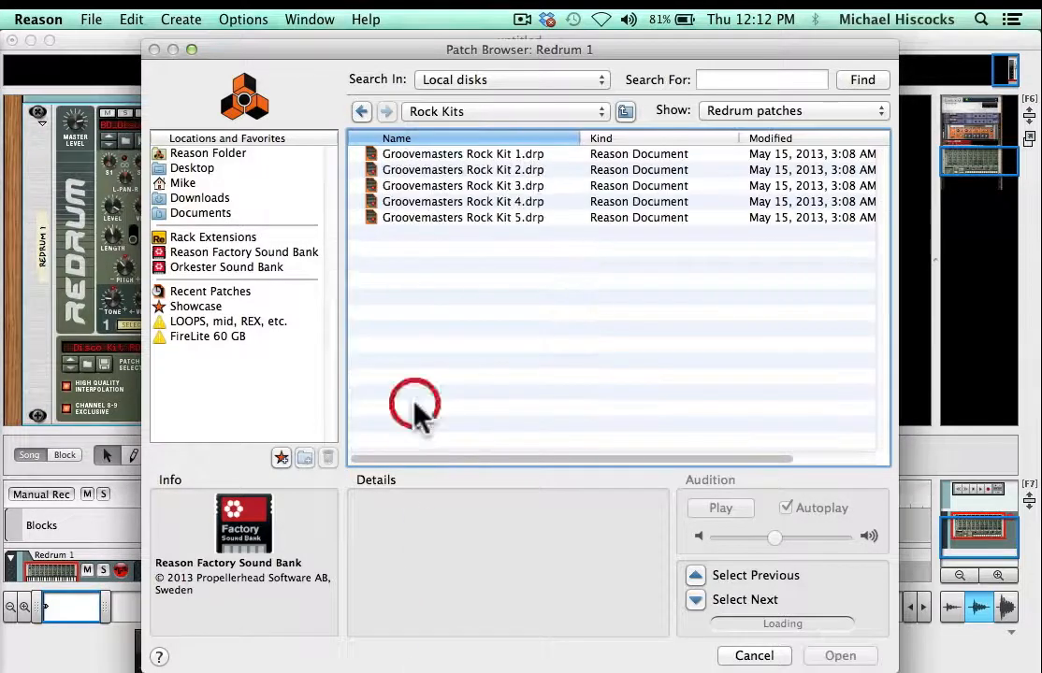
click(439, 154)
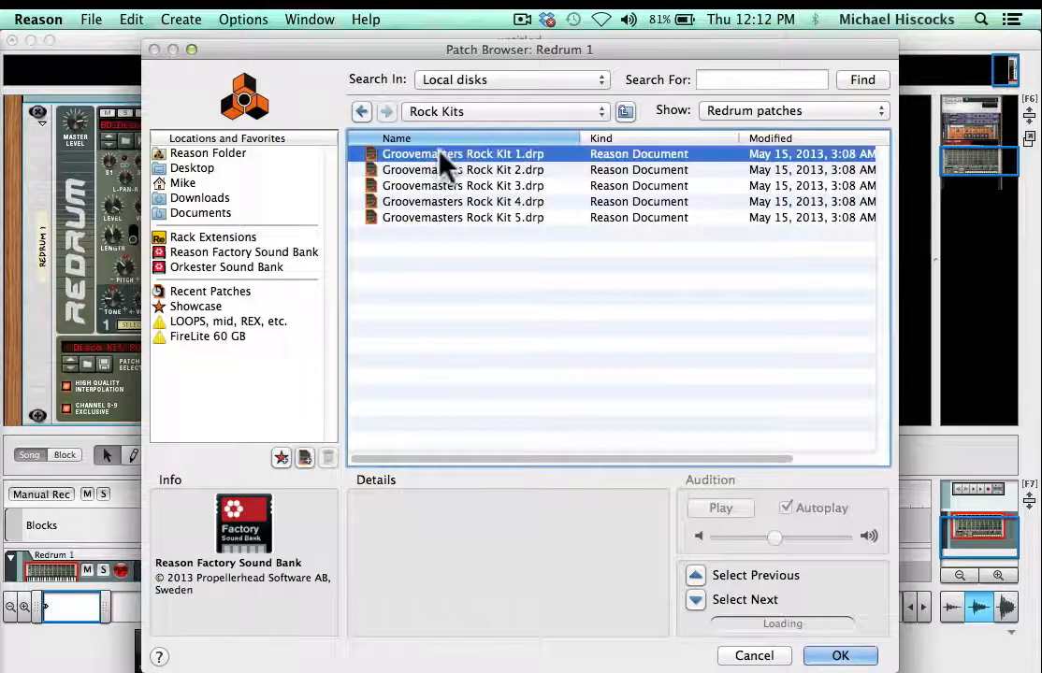
double_click(440, 154)
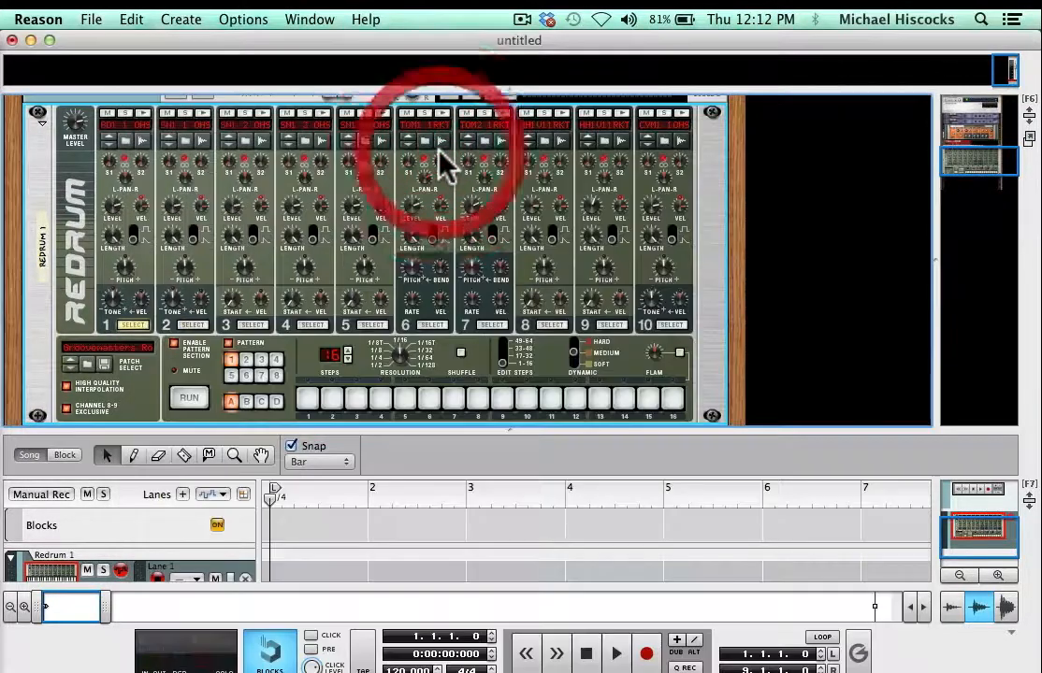
- Audition drums 1 to 4 of the loaded rock kit, repeating drums 1 and 2
click(146, 112)
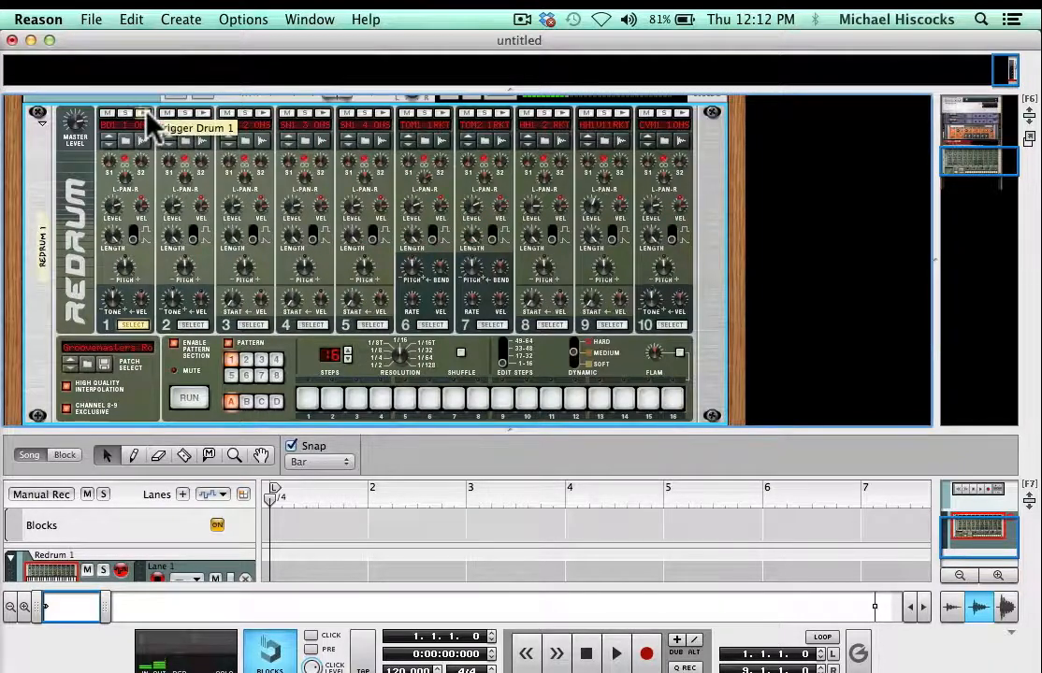
click(202, 113)
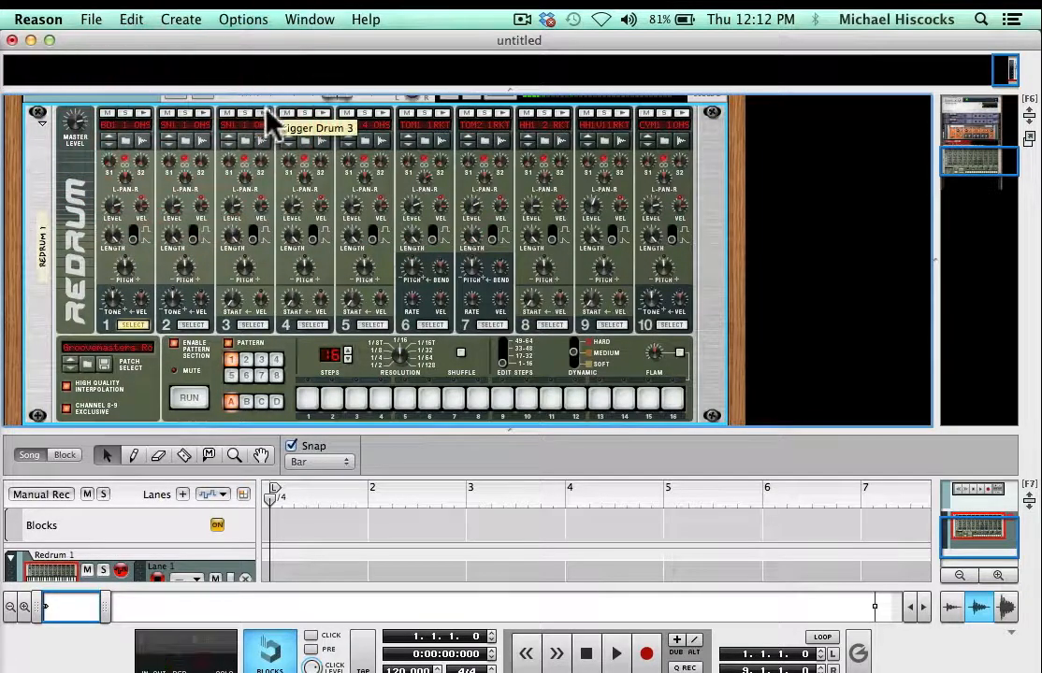
click(264, 114)
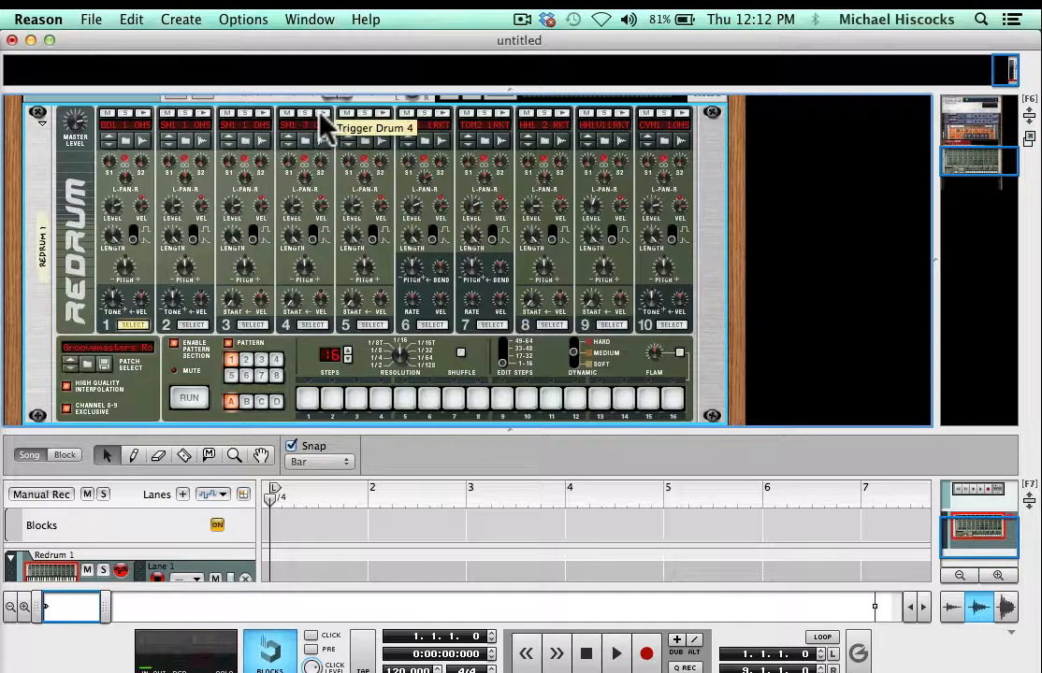
click(323, 113)
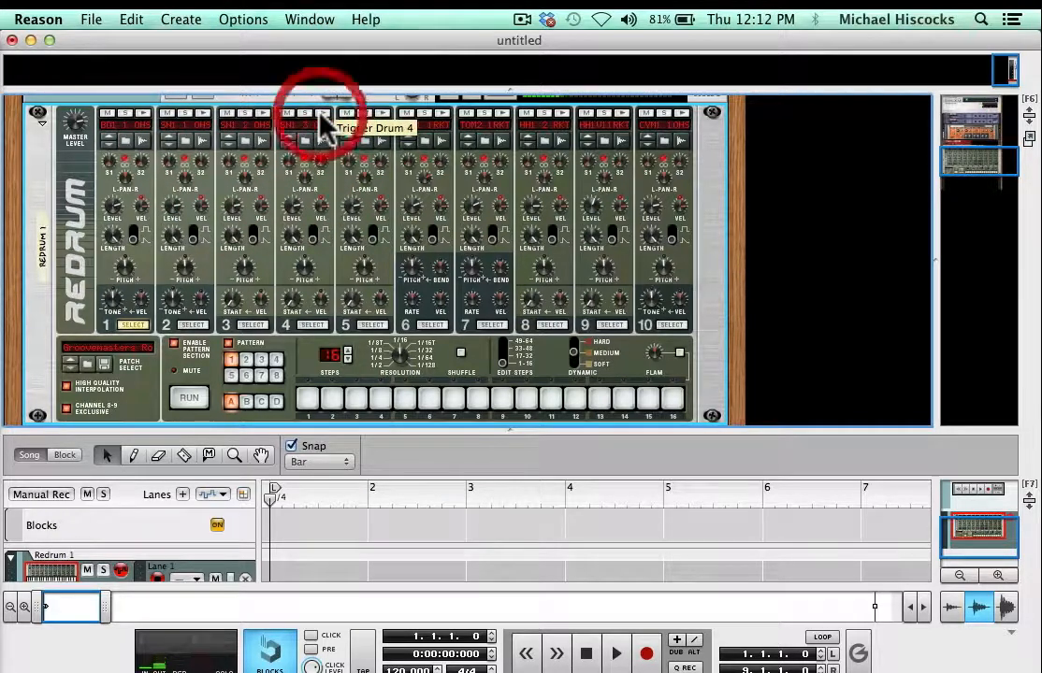
click(143, 113)
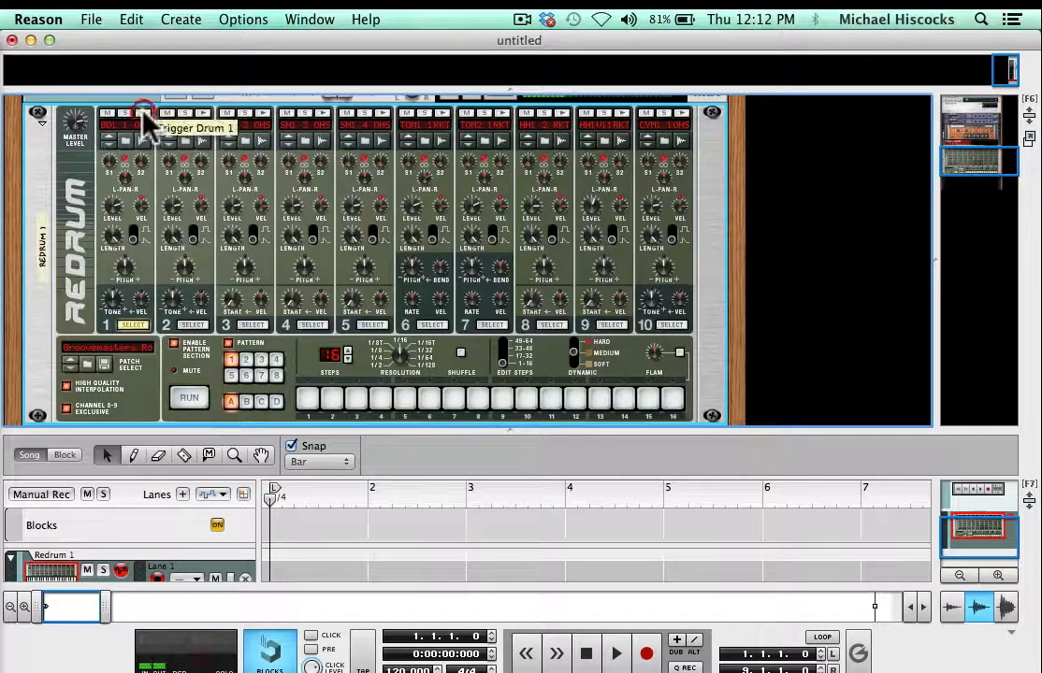
click(203, 113)
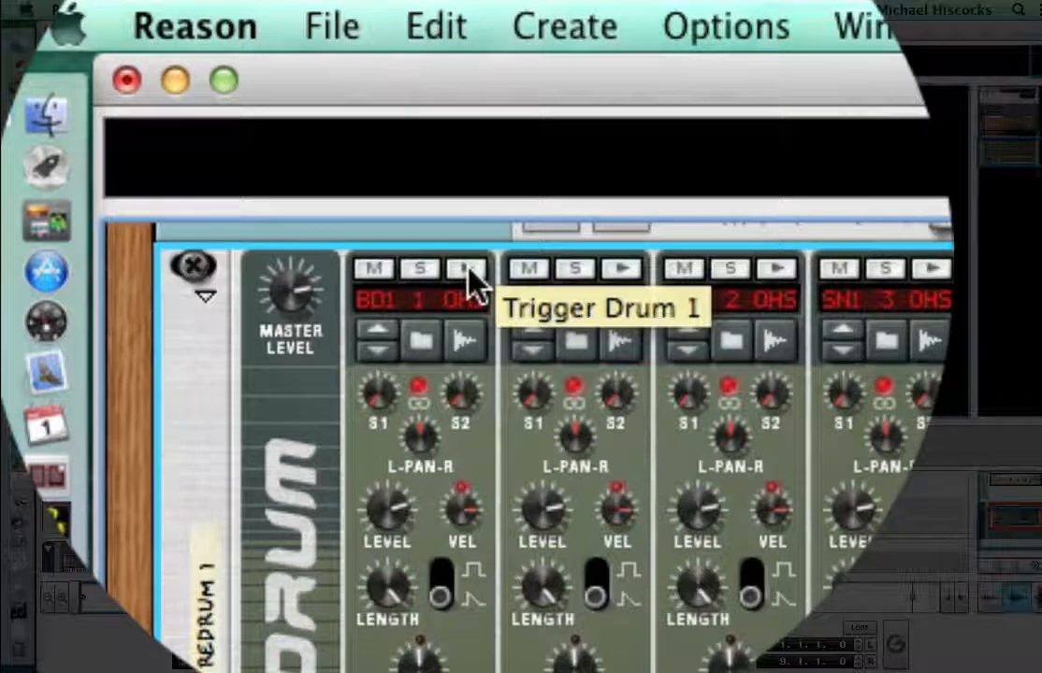
- Trigger the bass drum on channel 1 and the snares on channels 2 and 3 to compare their sounds
click(467, 270)
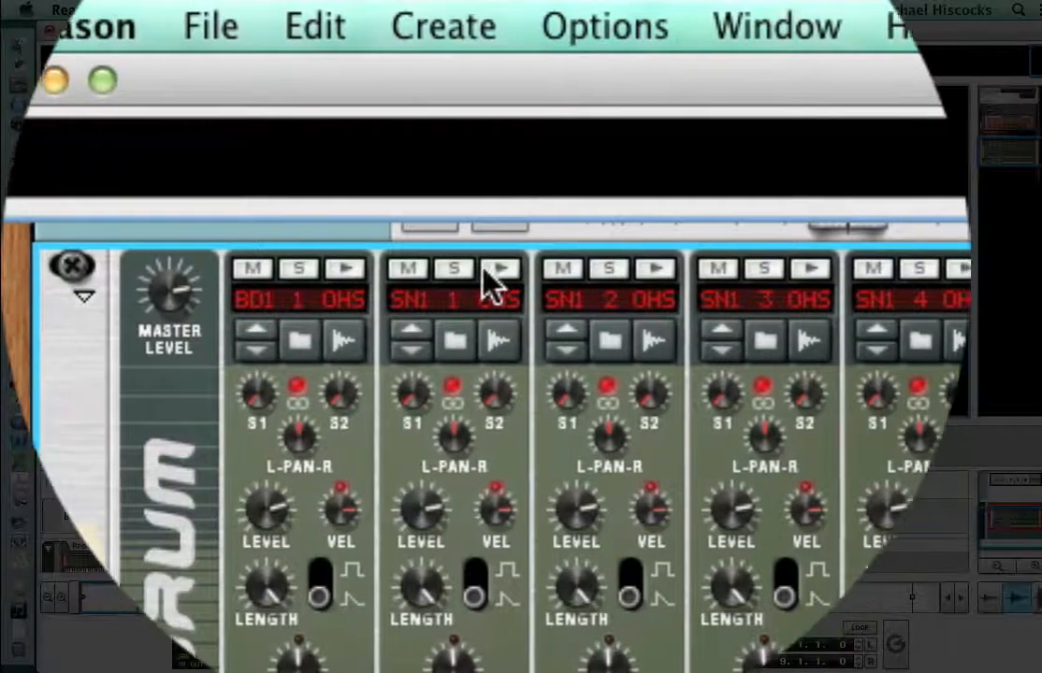
click(487, 269)
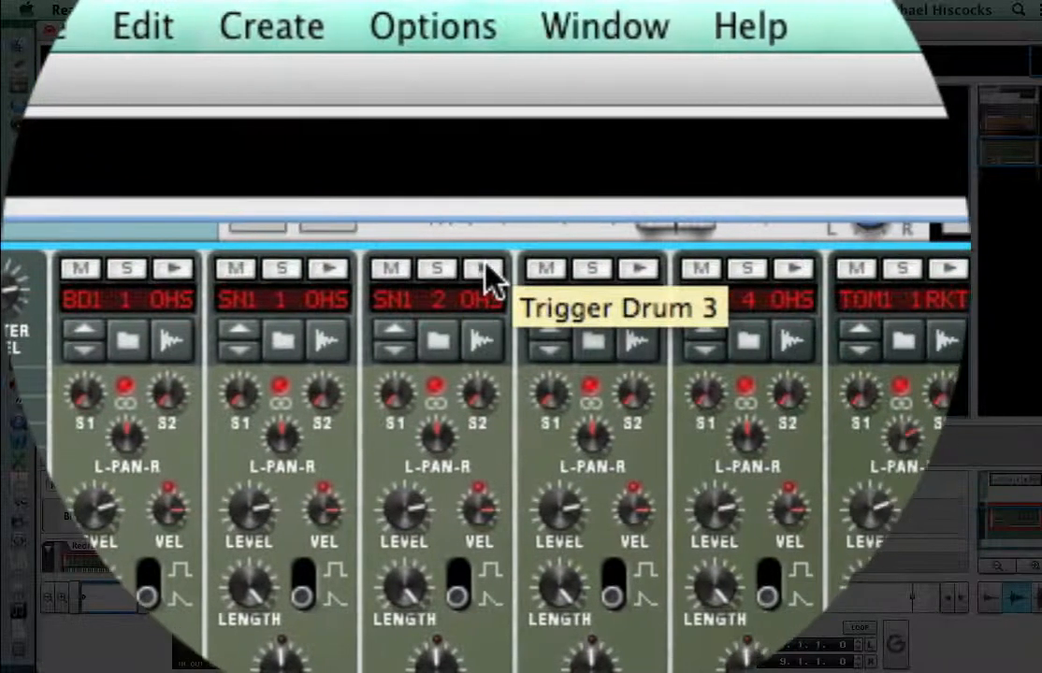
click(650, 268)
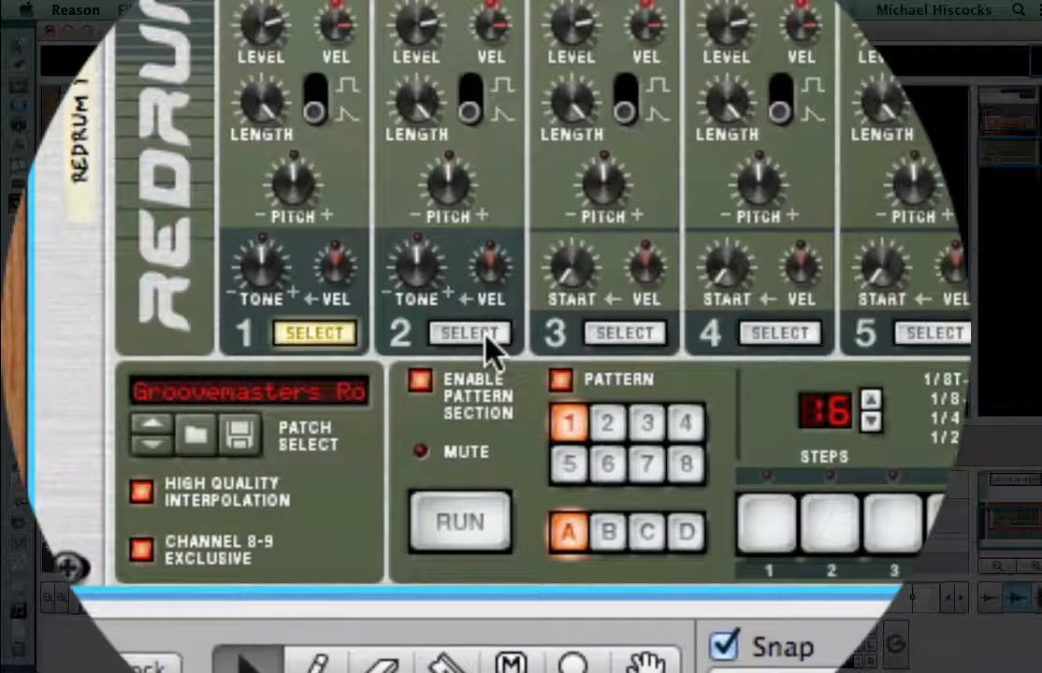
- Select drum channel 1 for programming and start the Redrum pattern running
click(599, 332)
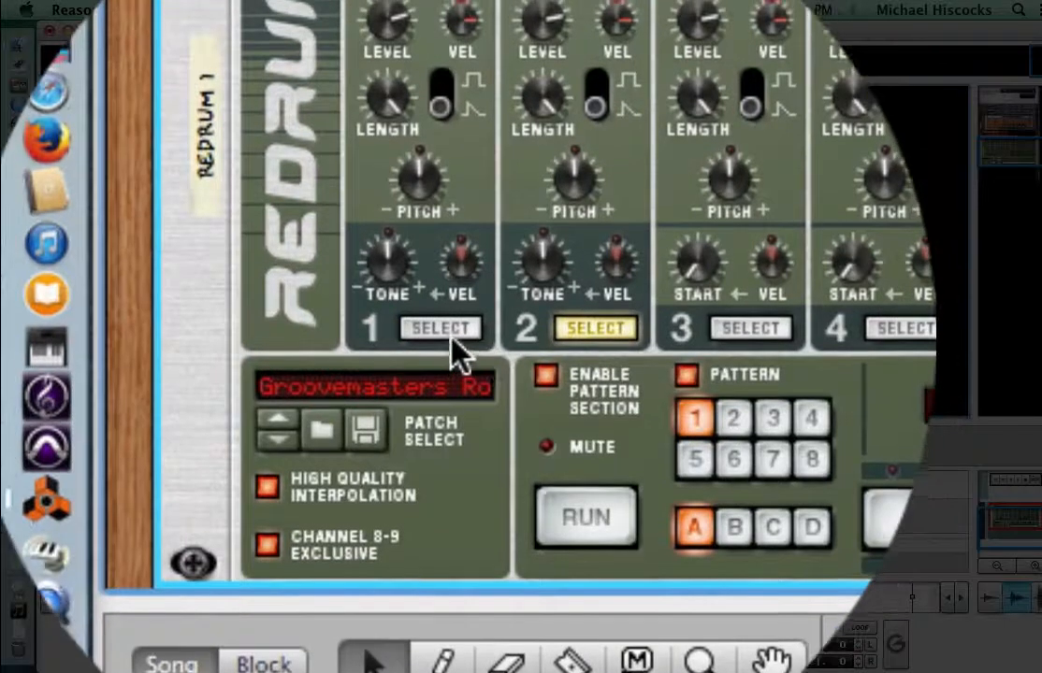
click(451, 324)
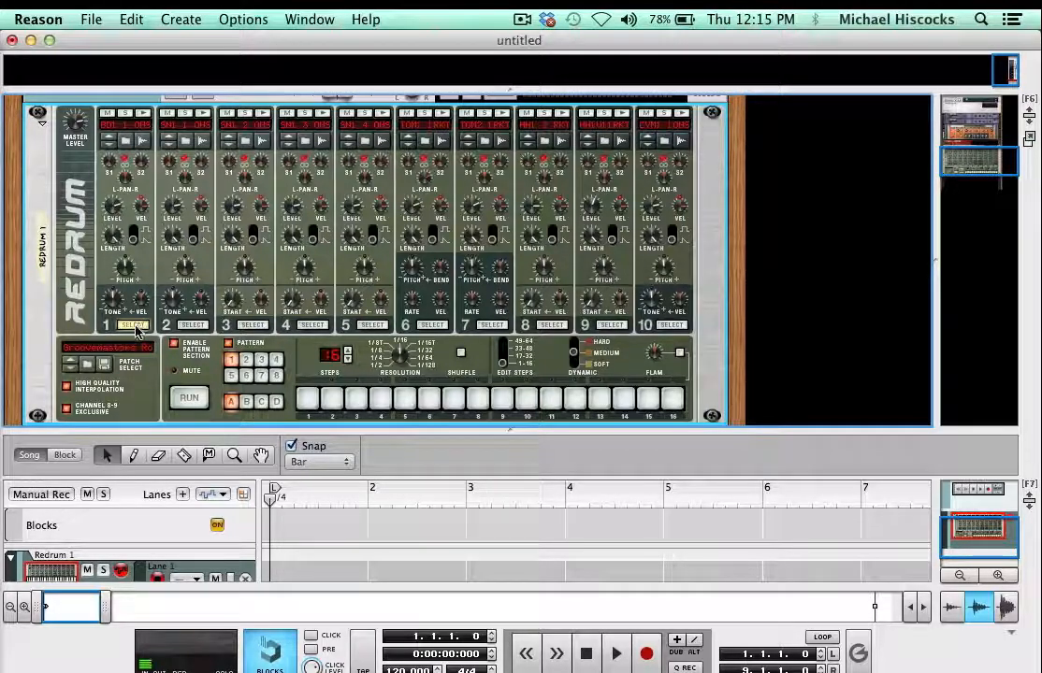
click(142, 116)
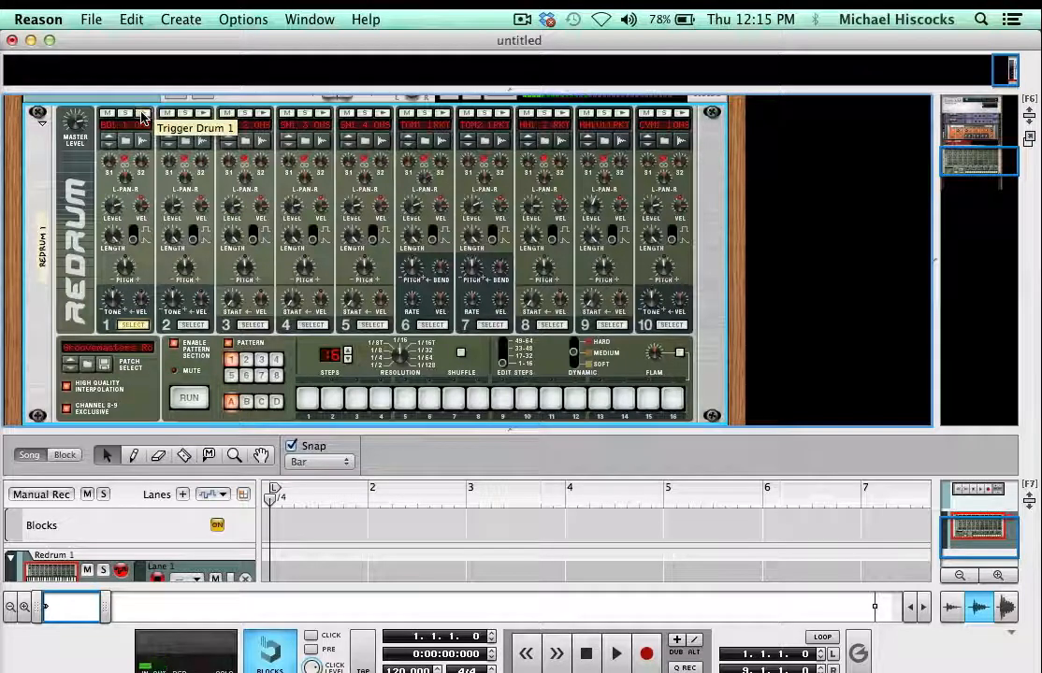
click(192, 400)
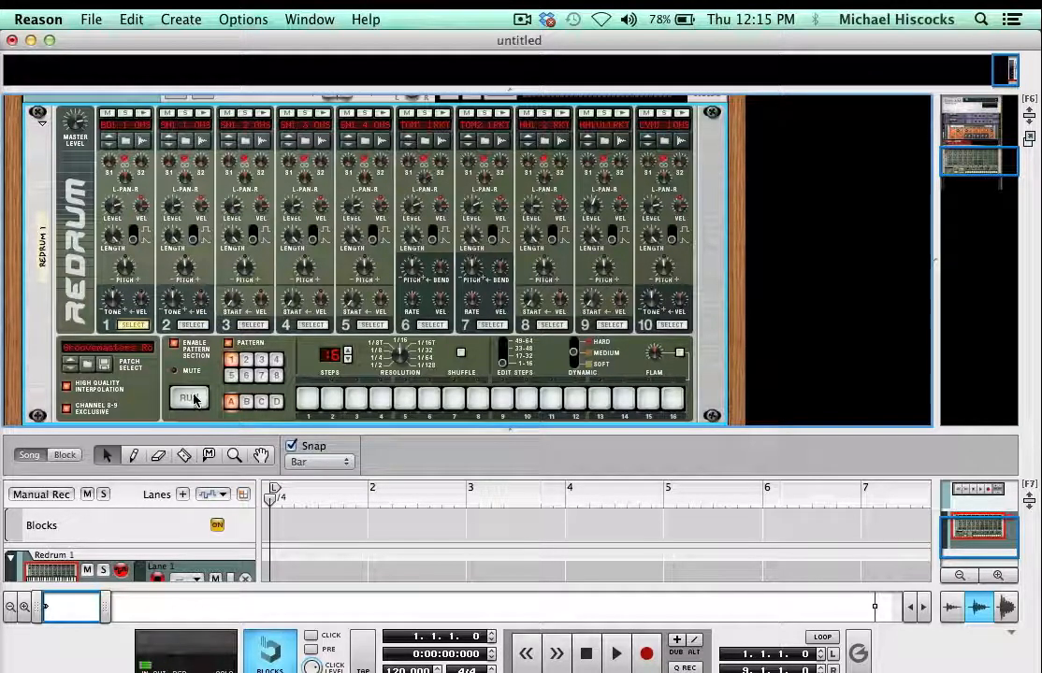
click(196, 400)
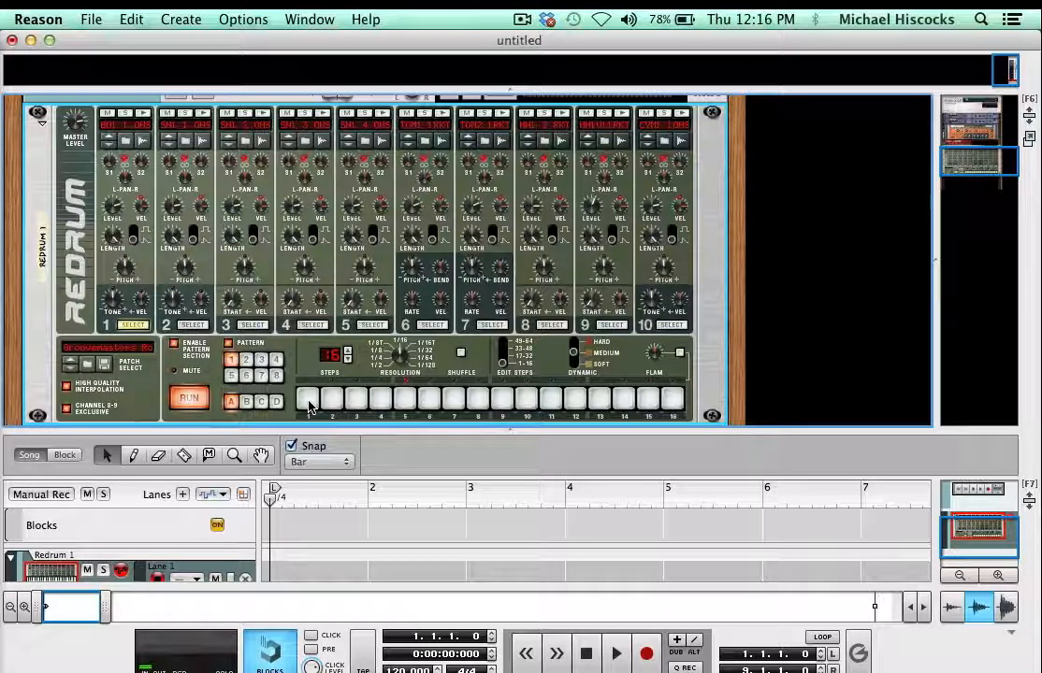
- Program bass drum hits on steps 1, 5, 9 and 13 of the 16-step pattern
click(308, 400)
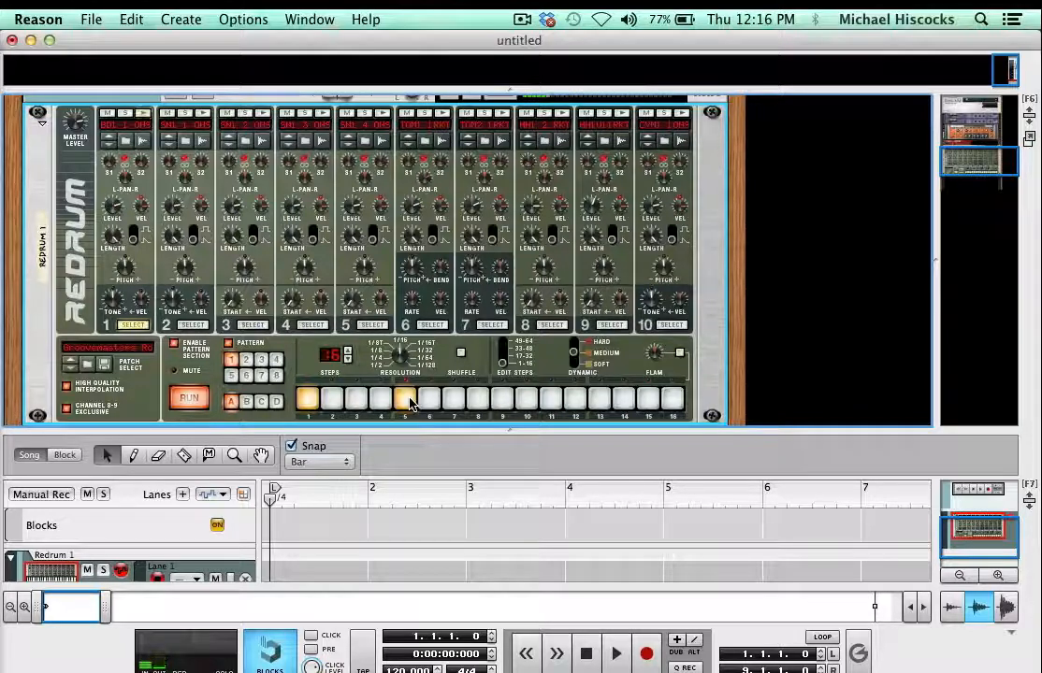
click(407, 400)
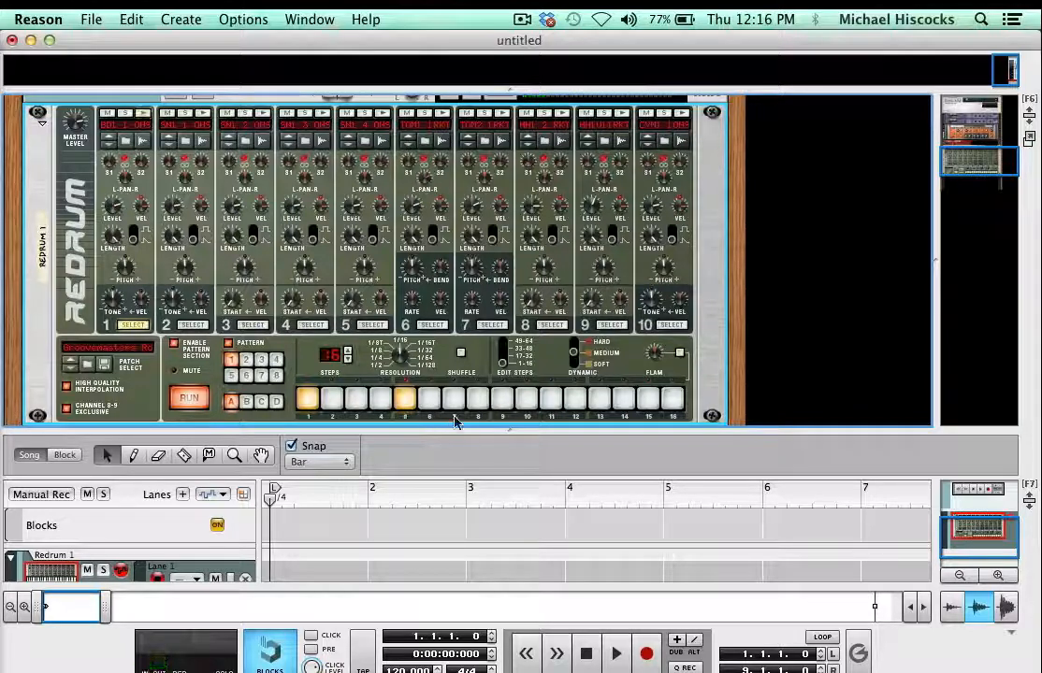
click(502, 400)
click(599, 401)
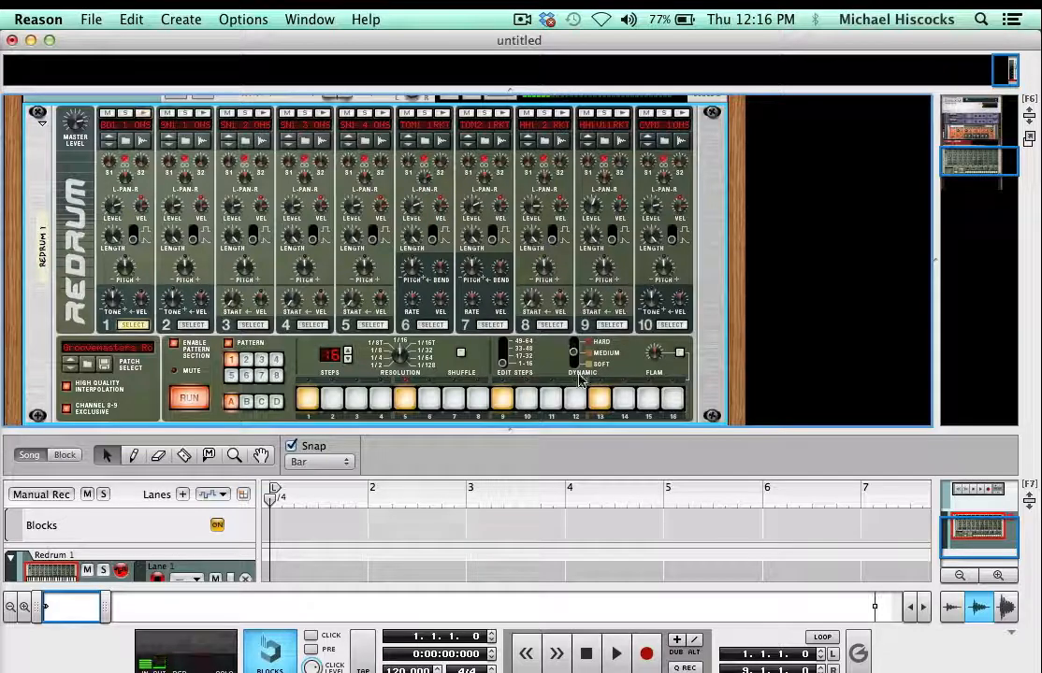
- Set the bass drum dynamics to hard on step 1 and soft on steps 5 and 13
click(574, 344)
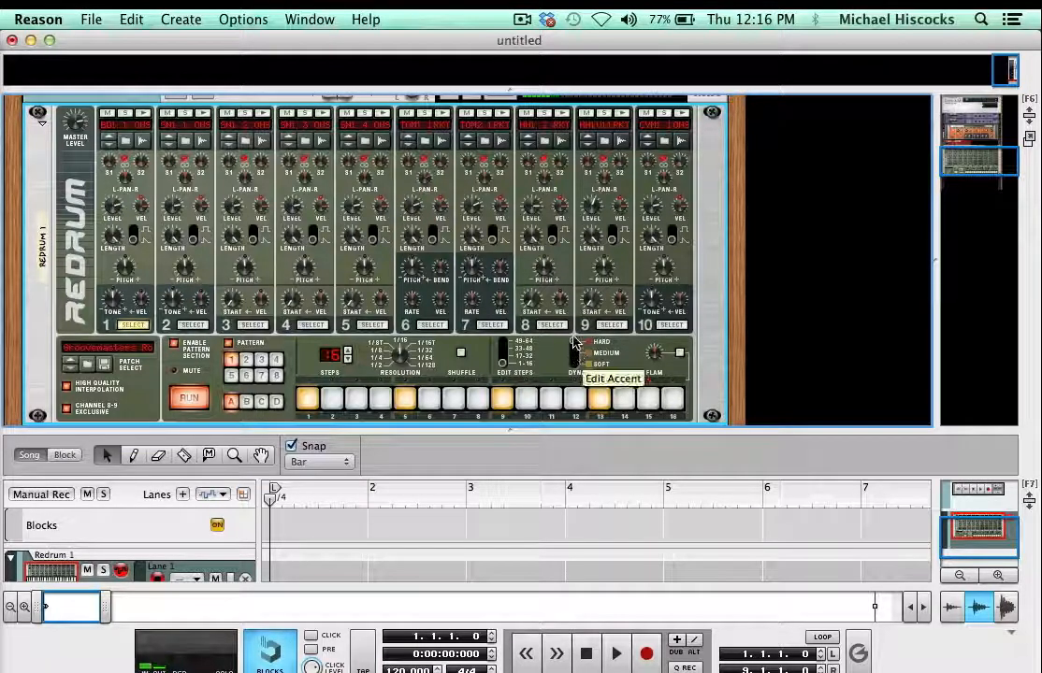
click(307, 400)
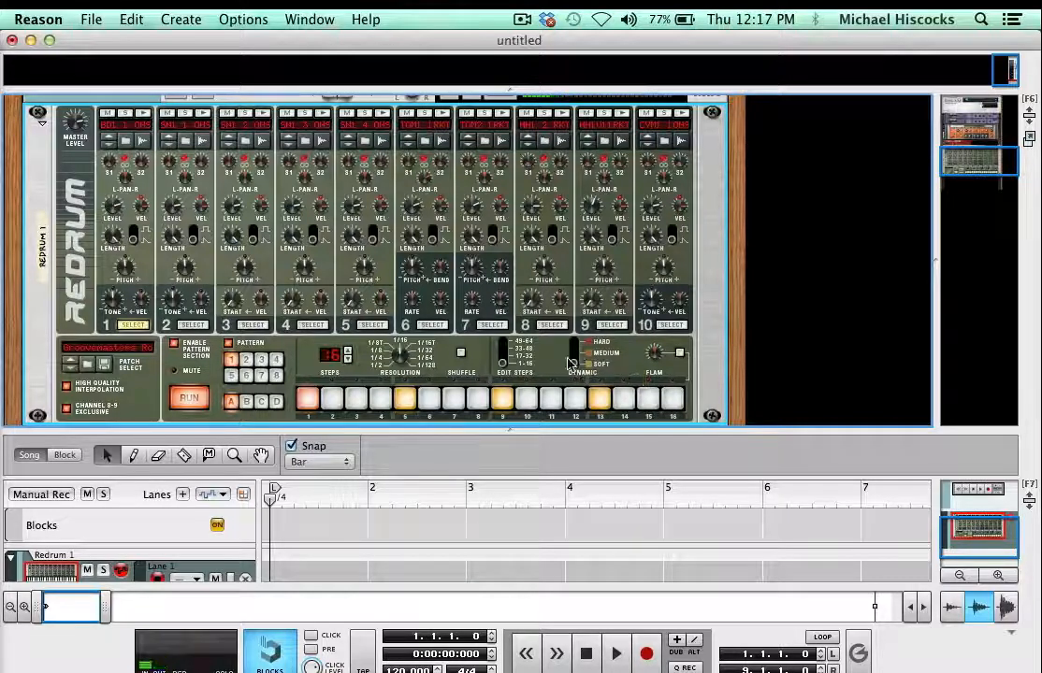
click(403, 401)
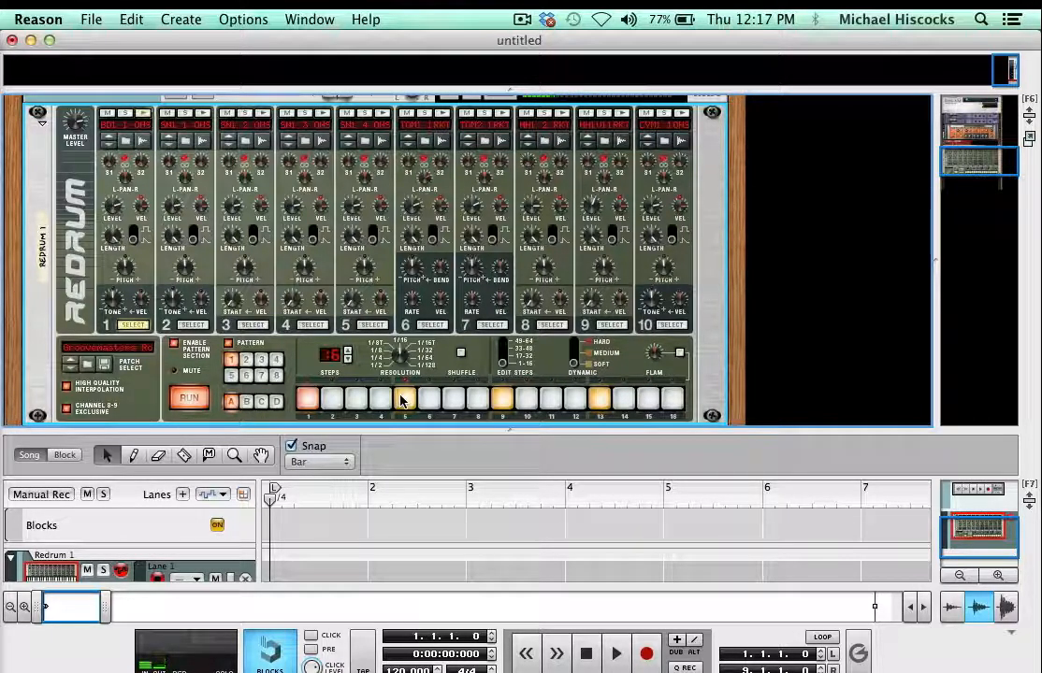
click(601, 403)
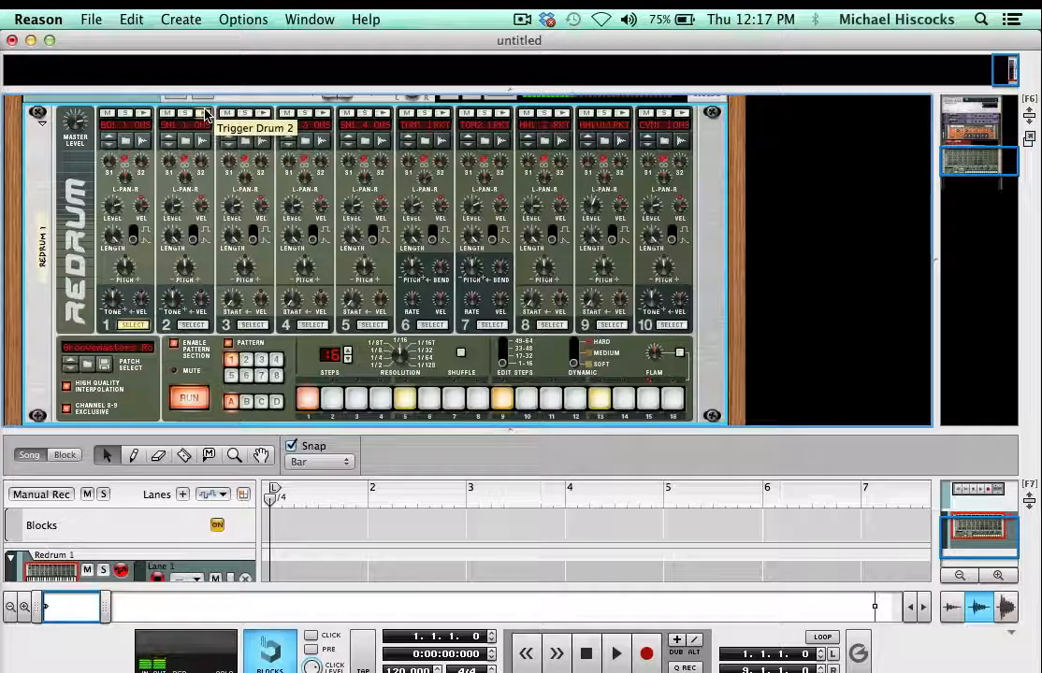
- Select drum channel 2 and program soft snare hits on steps 5 and 13
click(195, 327)
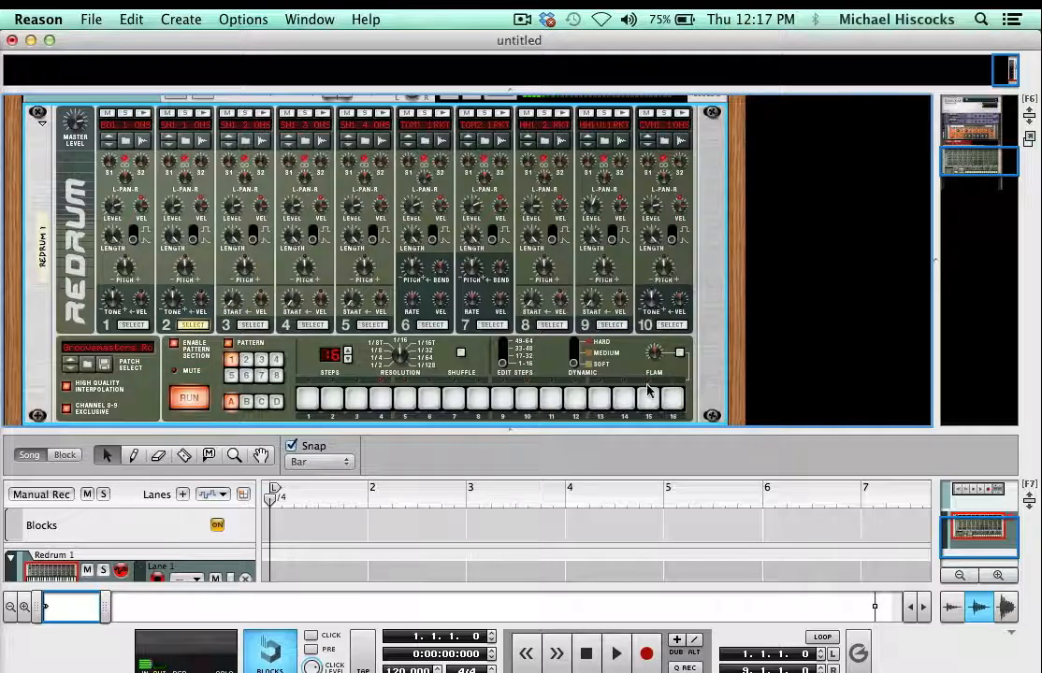
click(129, 324)
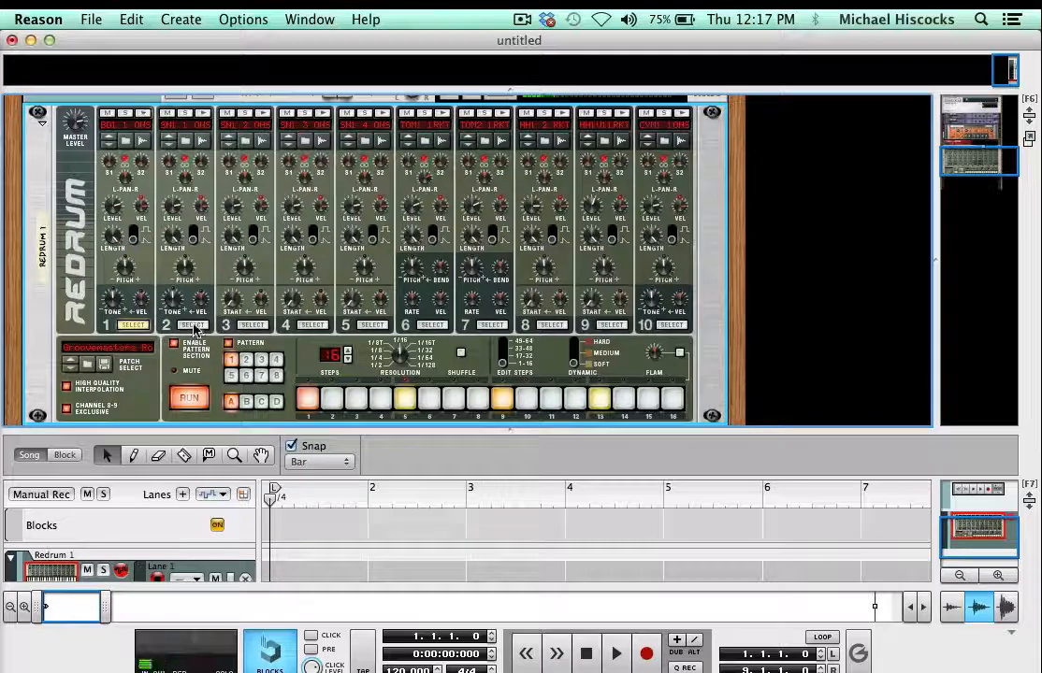
click(192, 326)
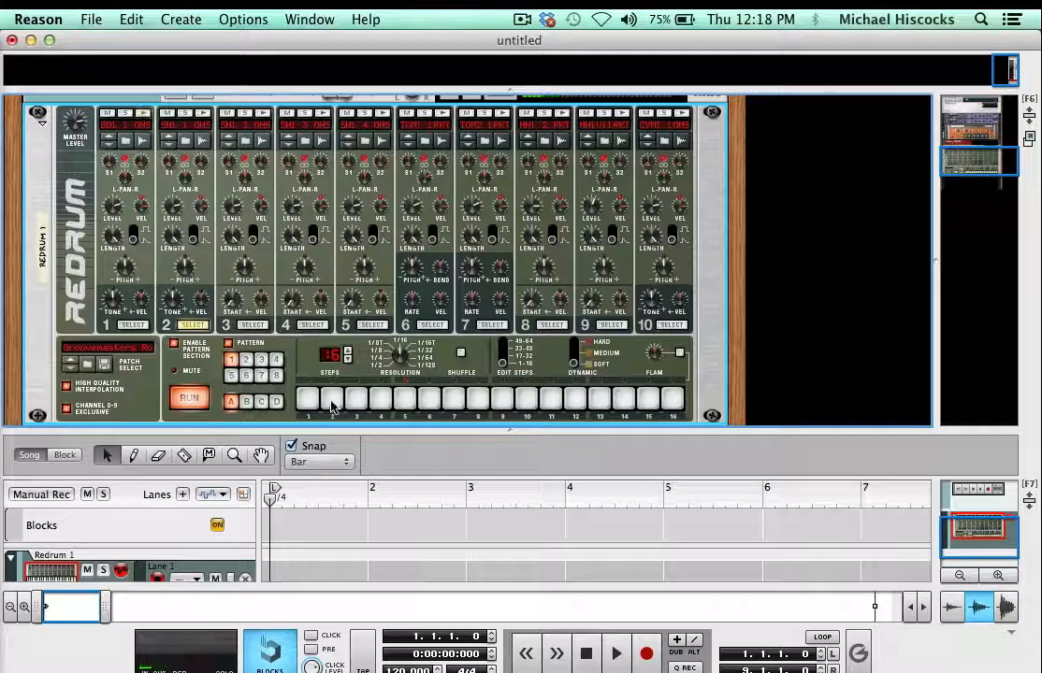
click(404, 399)
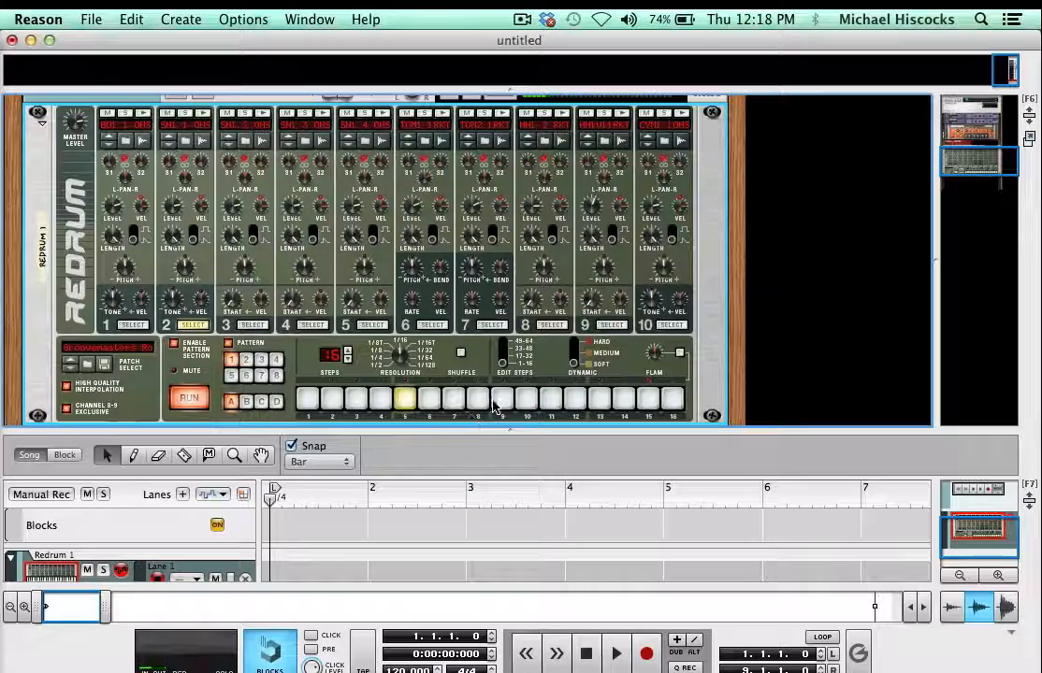
click(598, 399)
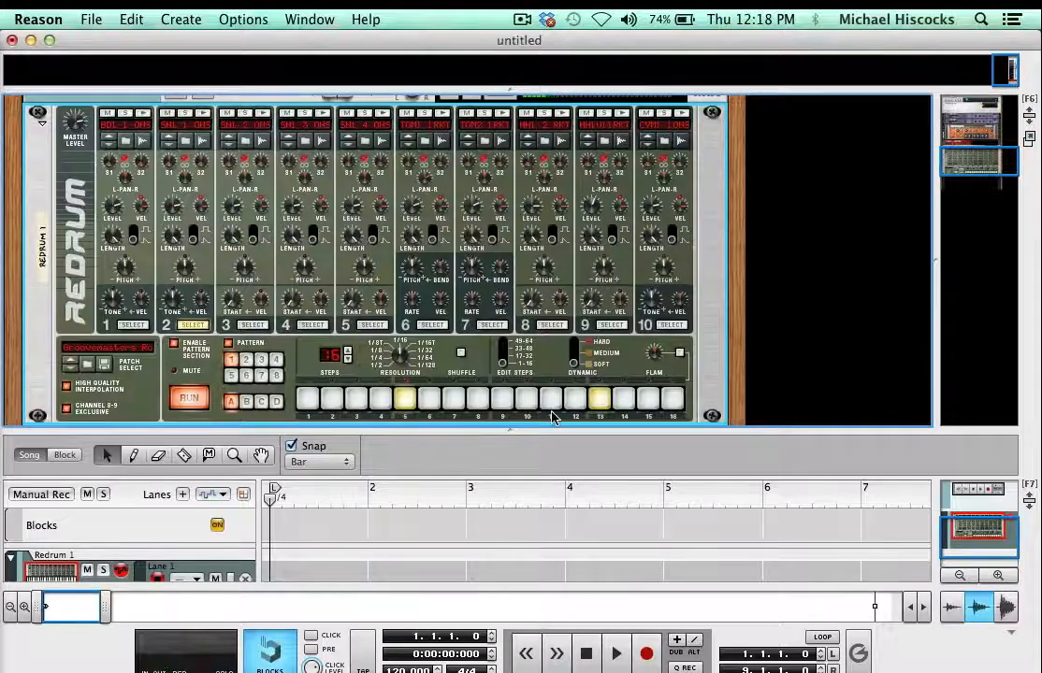
- Enlarge the rack area and change the snare hits on steps 5 and 13 to hard dynamic
scroll(547, 411, down, 3)
scroll(531, 237, up, 3)
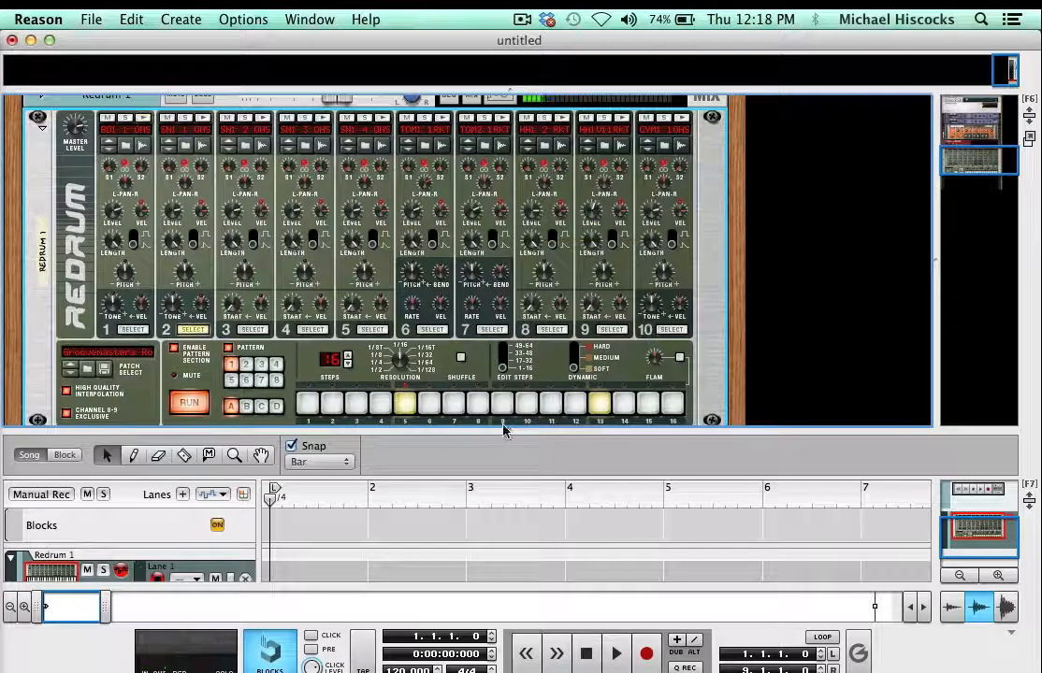
drag(505, 517, 491, 608)
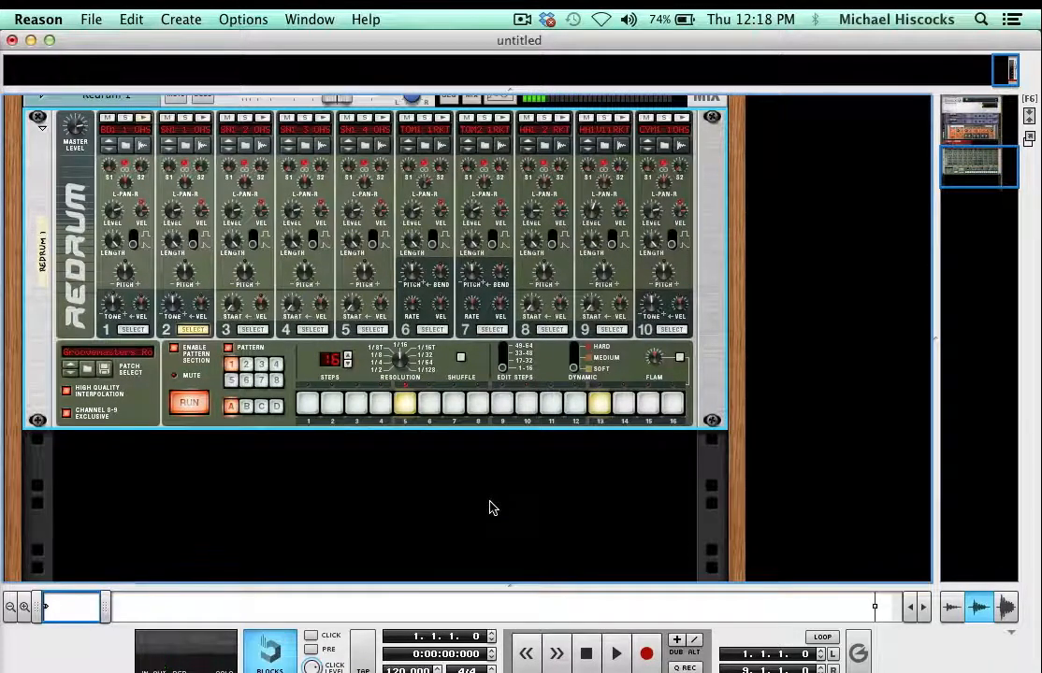
scroll(492, 507, up, 3)
click(574, 441)
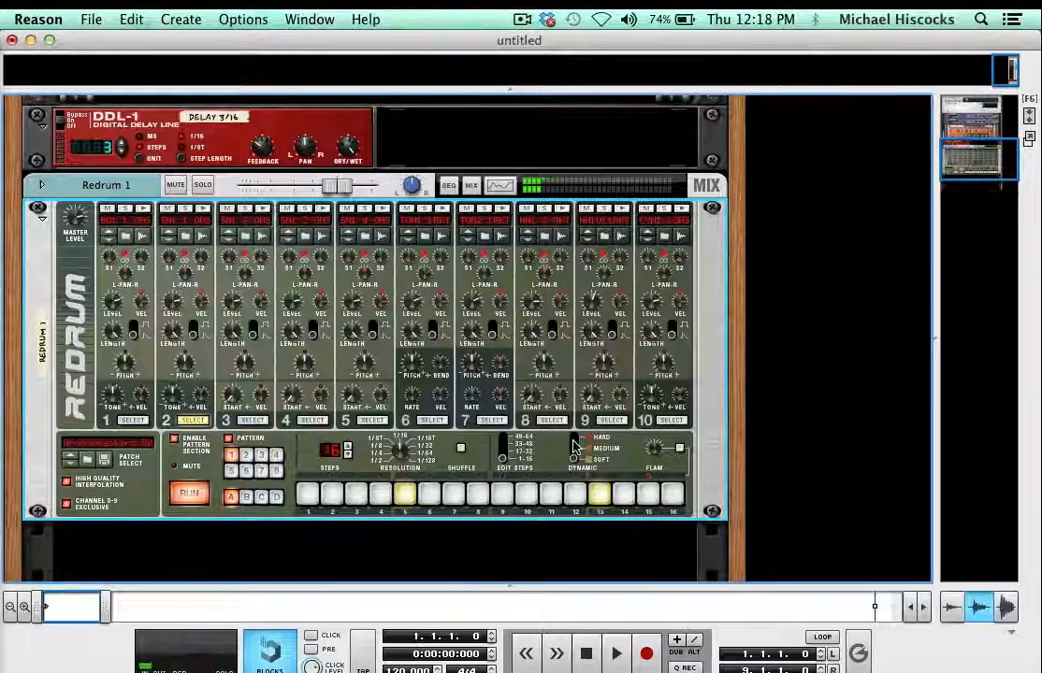
click(402, 492)
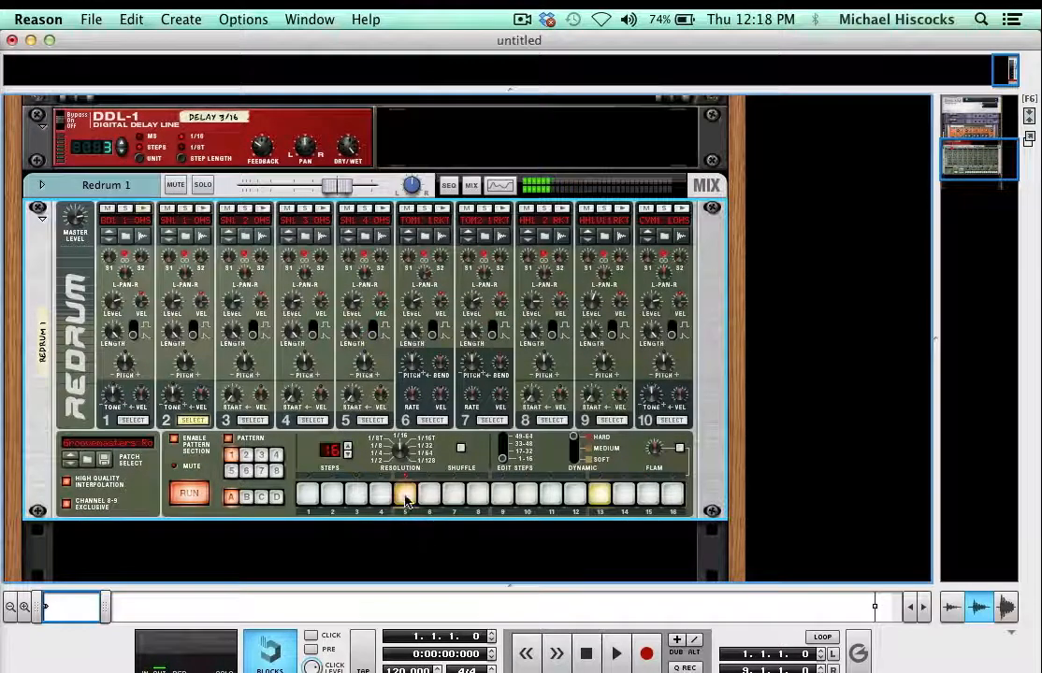
click(600, 495)
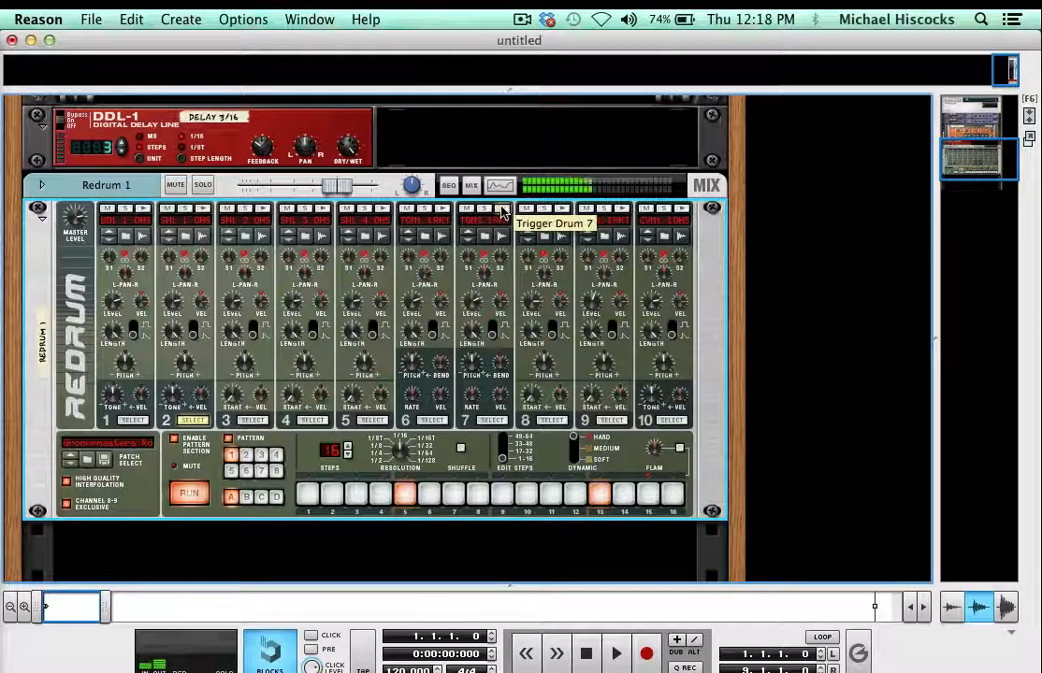
- Audition drums 8 and 9, and fill all 16 steps of channel 8 with medium hi-hat hits
click(563, 208)
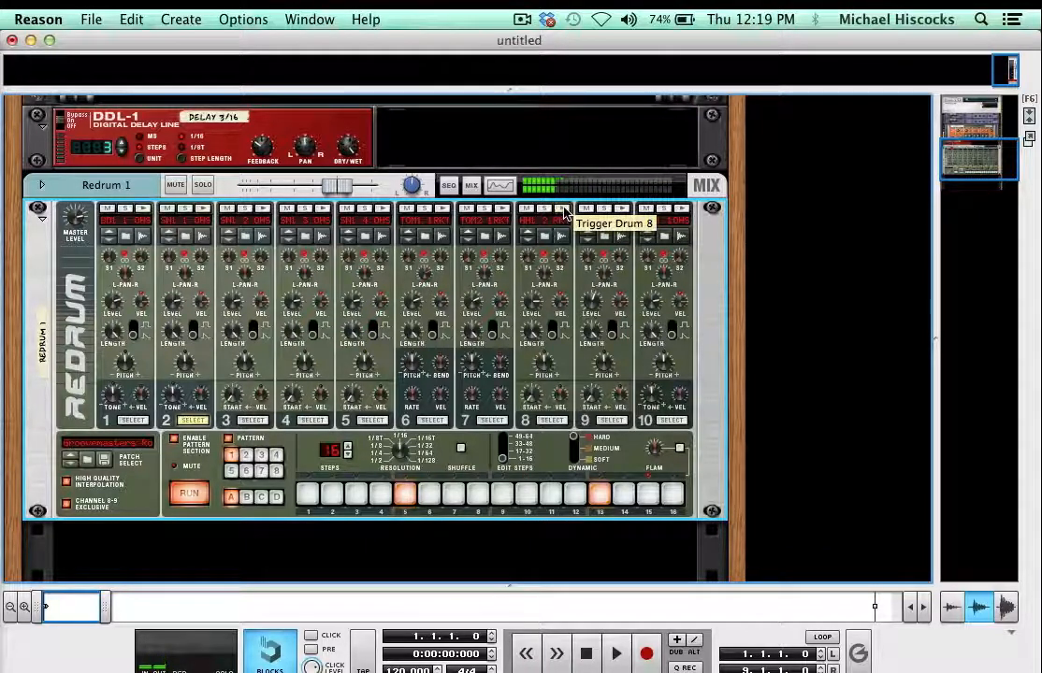
click(623, 209)
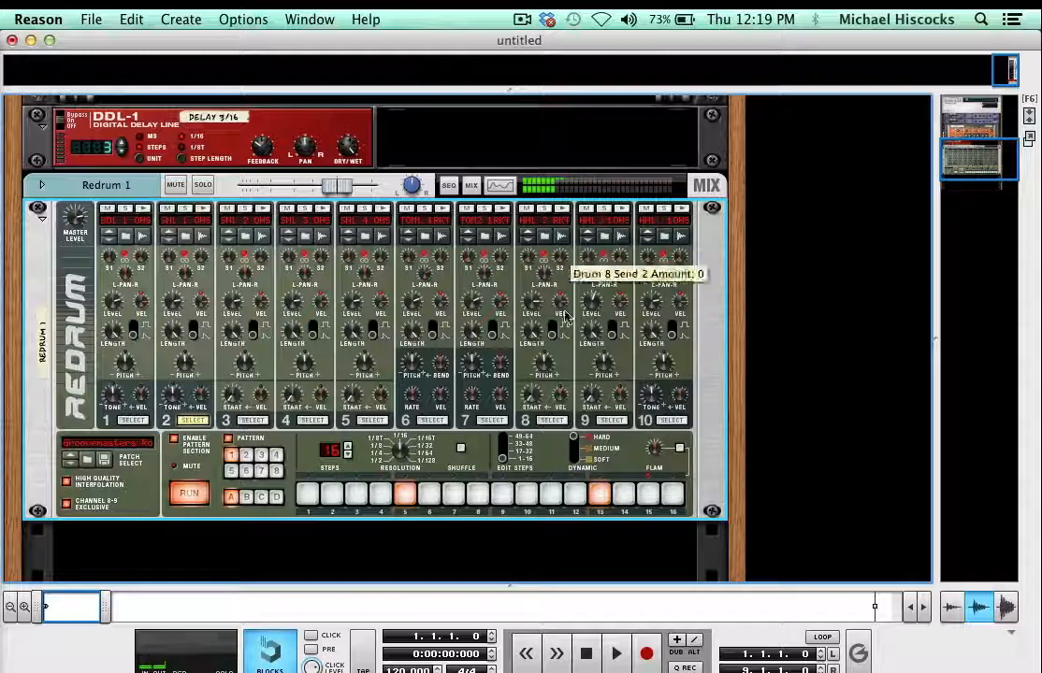
click(549, 422)
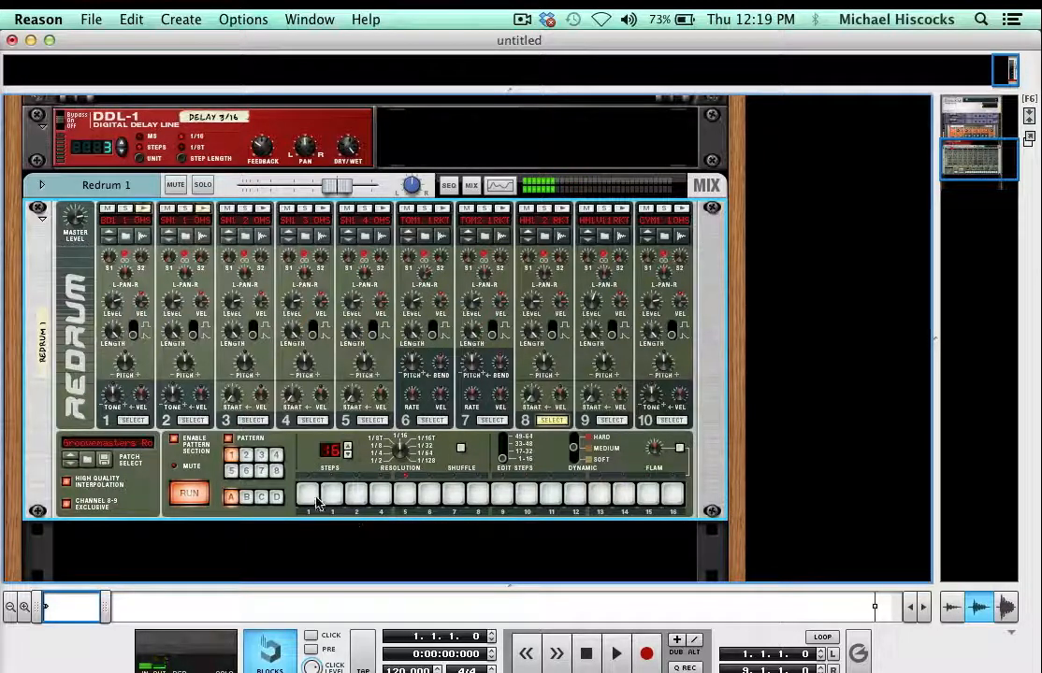
mouse_move(307, 496)
mouse_down()
mouse_move(480, 475)
mouse_move(687, 484)
mouse_up()
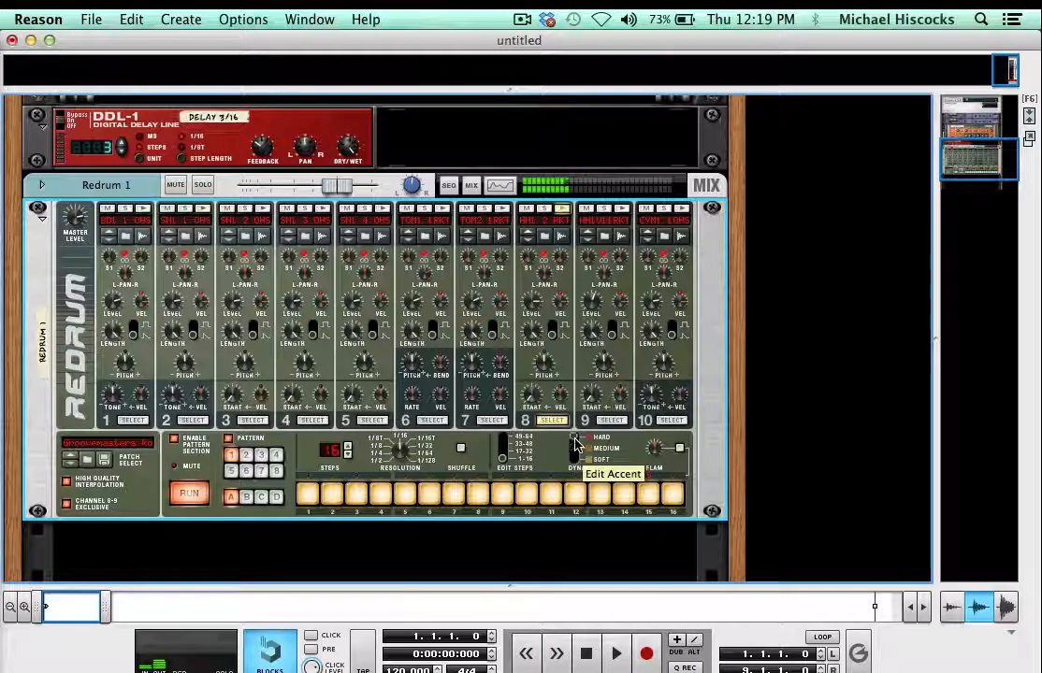
- Set hi-hat steps 1 and 9 to hard dynamic and soften several others, including steps 2, 4 and 15
click(309, 496)
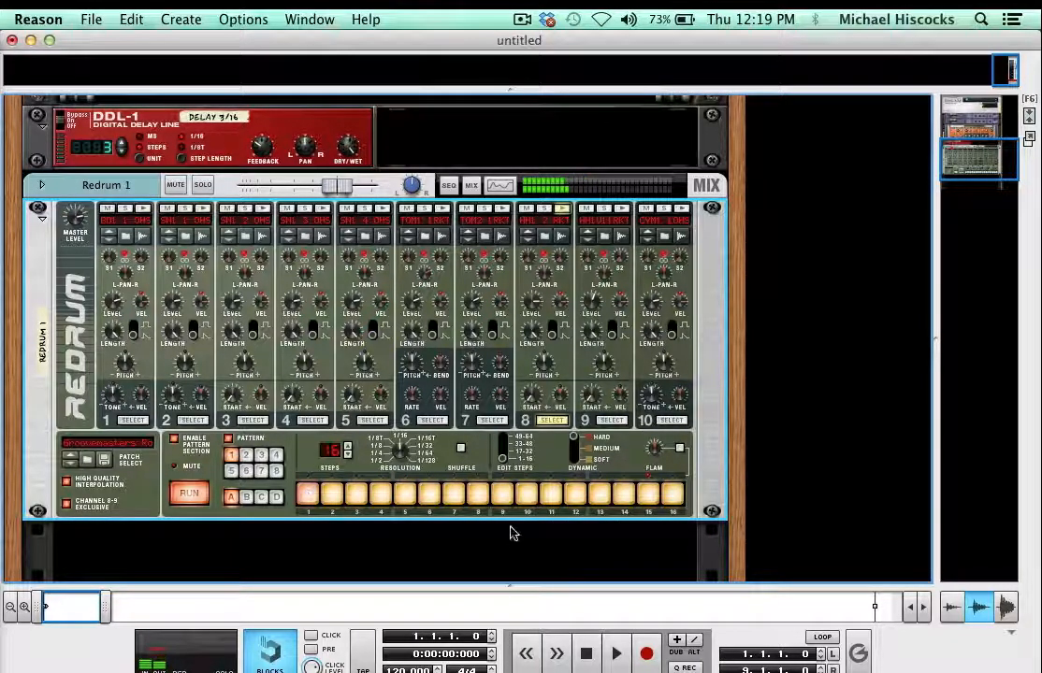
click(502, 497)
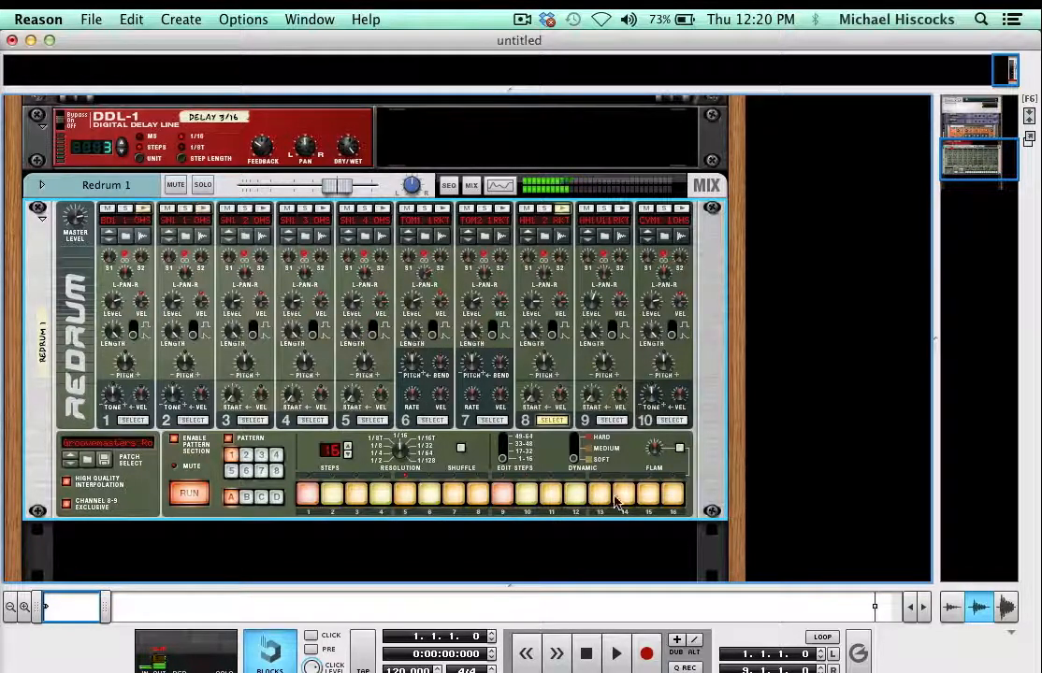
click(647, 494)
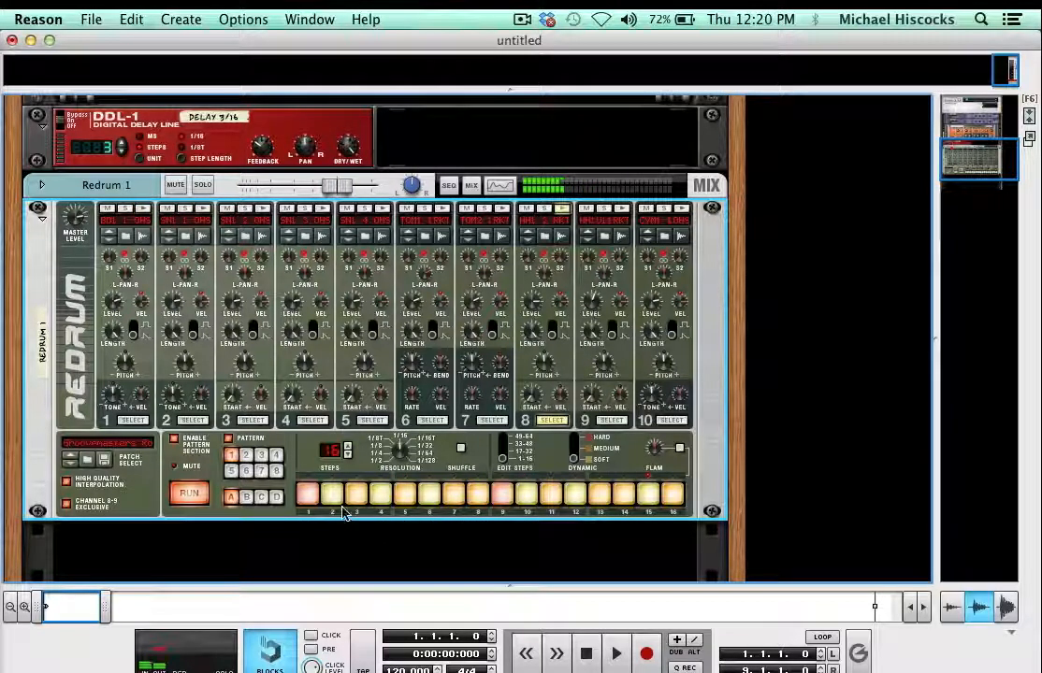
- Return the dynamic to medium and clear the hi-hat hits on steps 4, 6, 8, 13 and 14
click(575, 449)
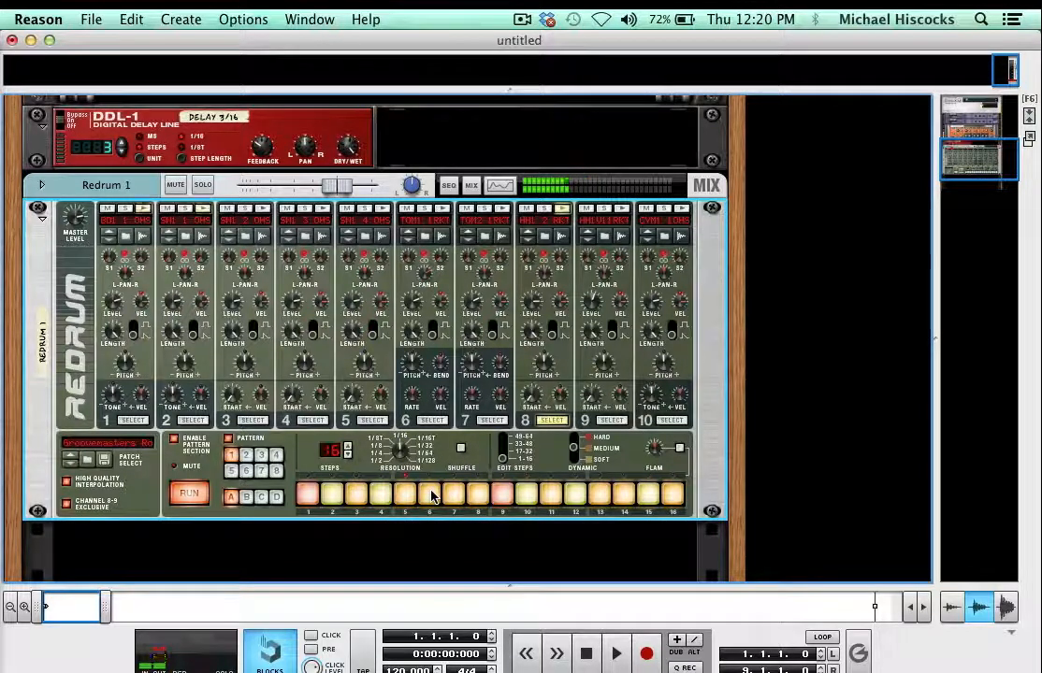
click(431, 497)
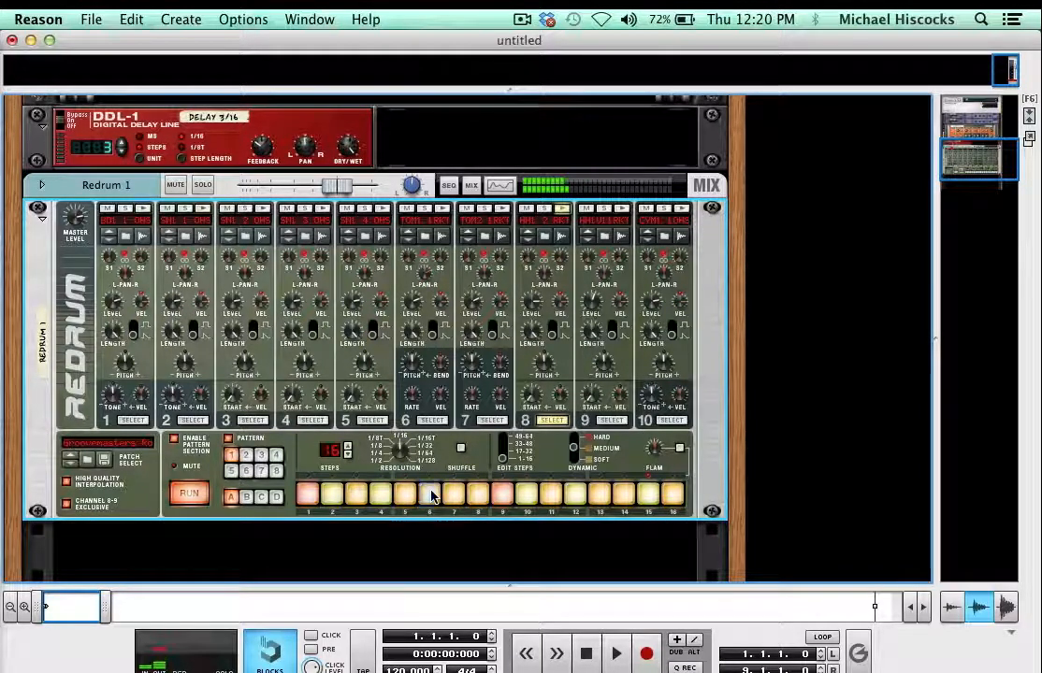
click(599, 496)
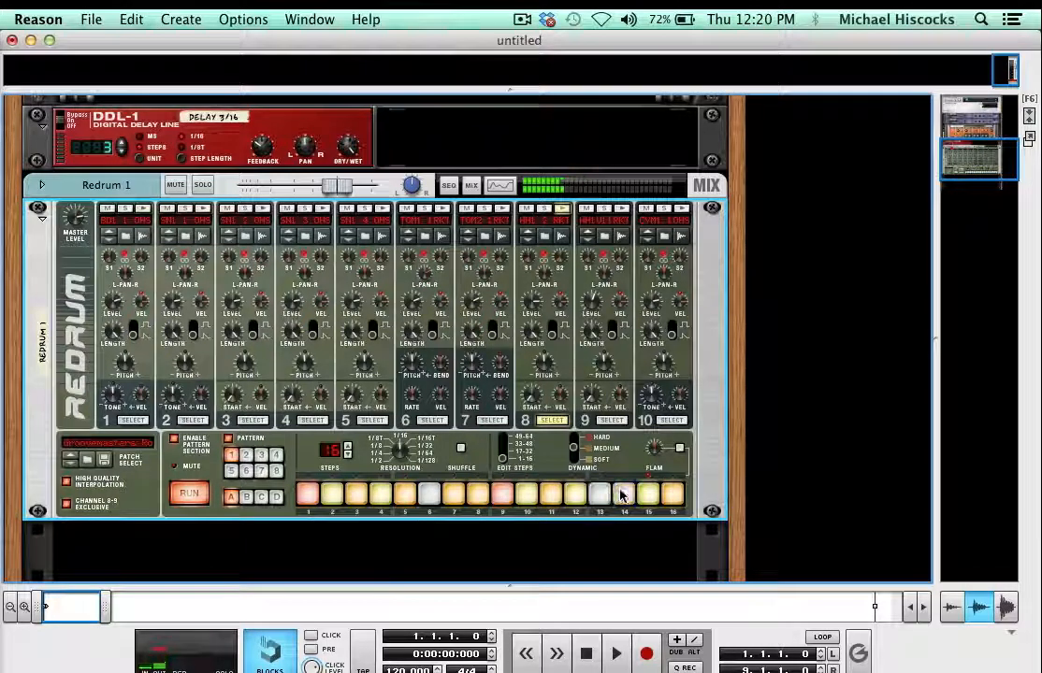
click(622, 496)
click(622, 495)
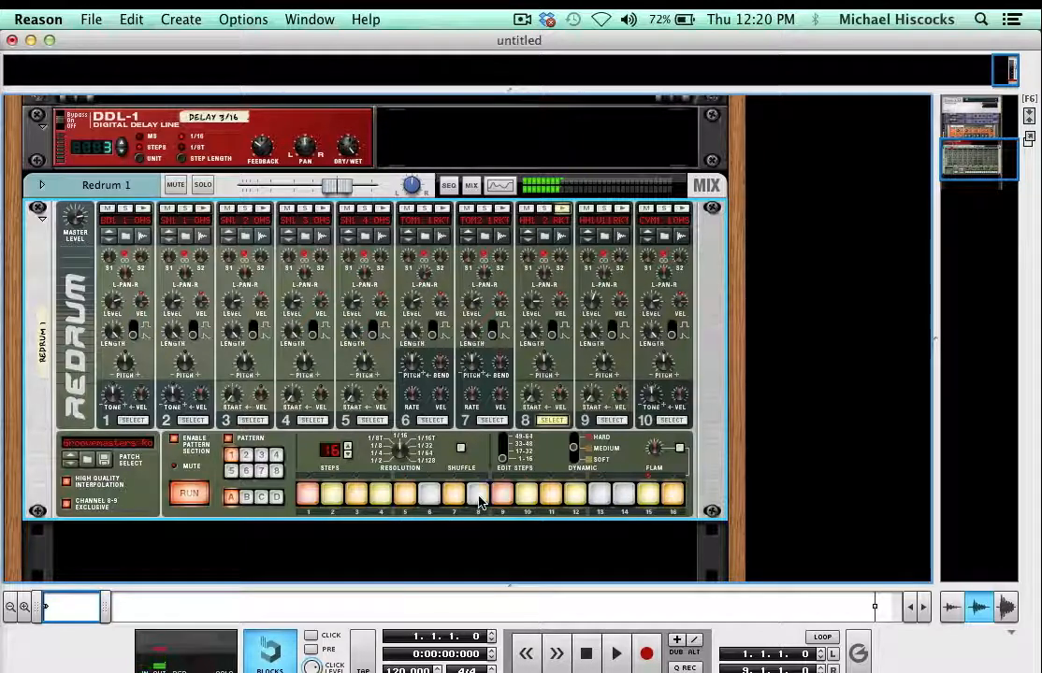
click(379, 497)
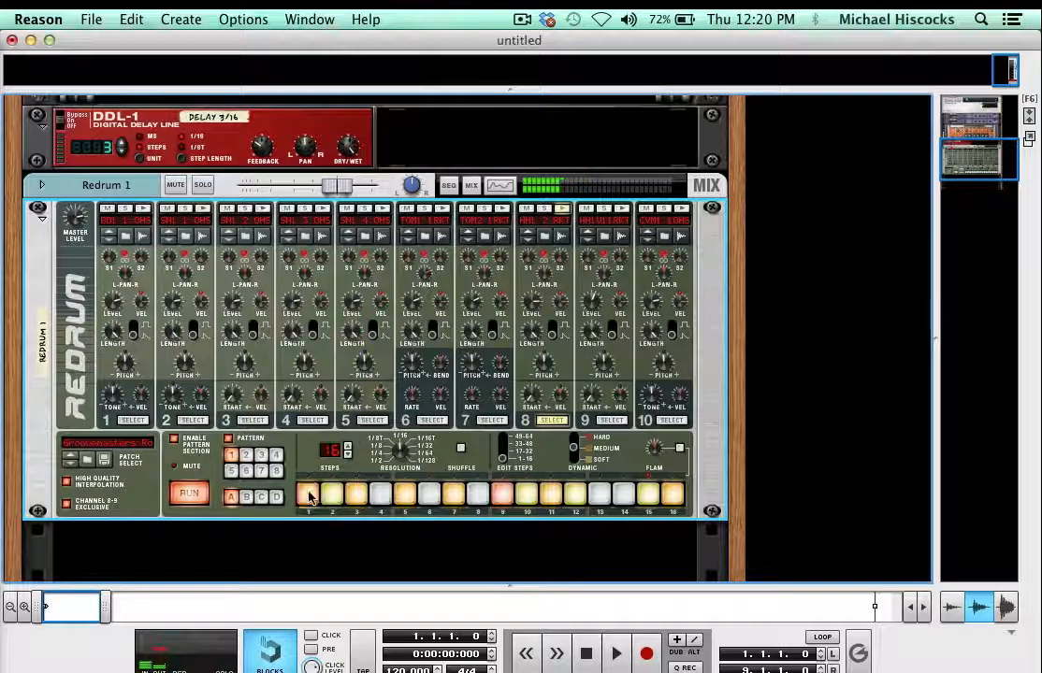
- Fill all 16 hi-hat steps with medium hits in one sweep and clear them all the same way
drag(384, 465, 700, 469)
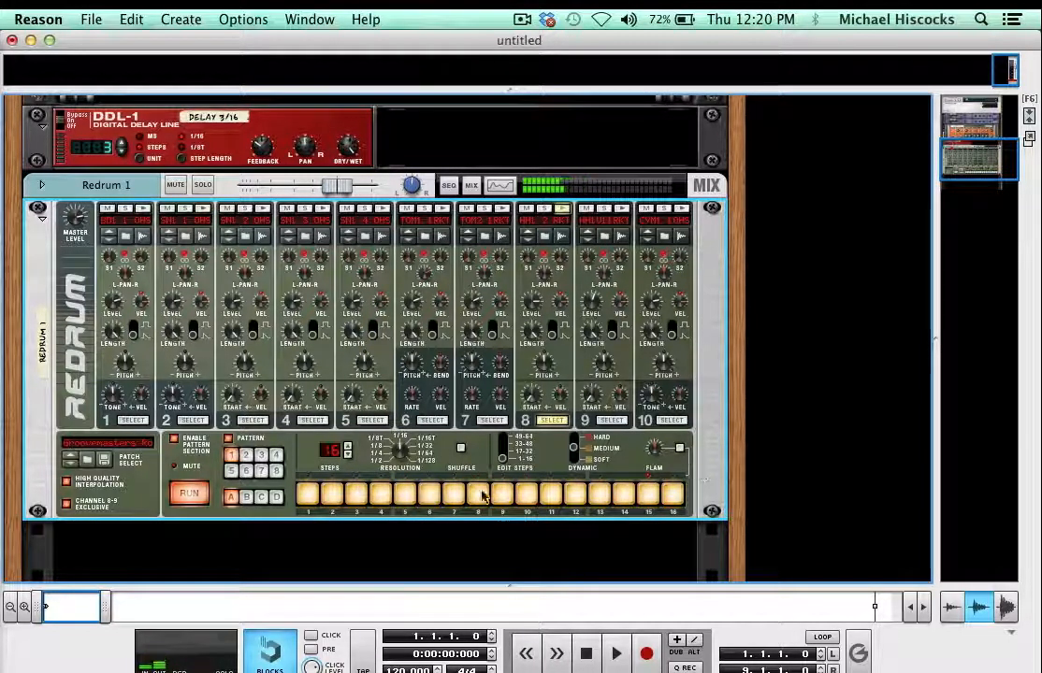
click(308, 494)
drag(308, 494, 711, 505)
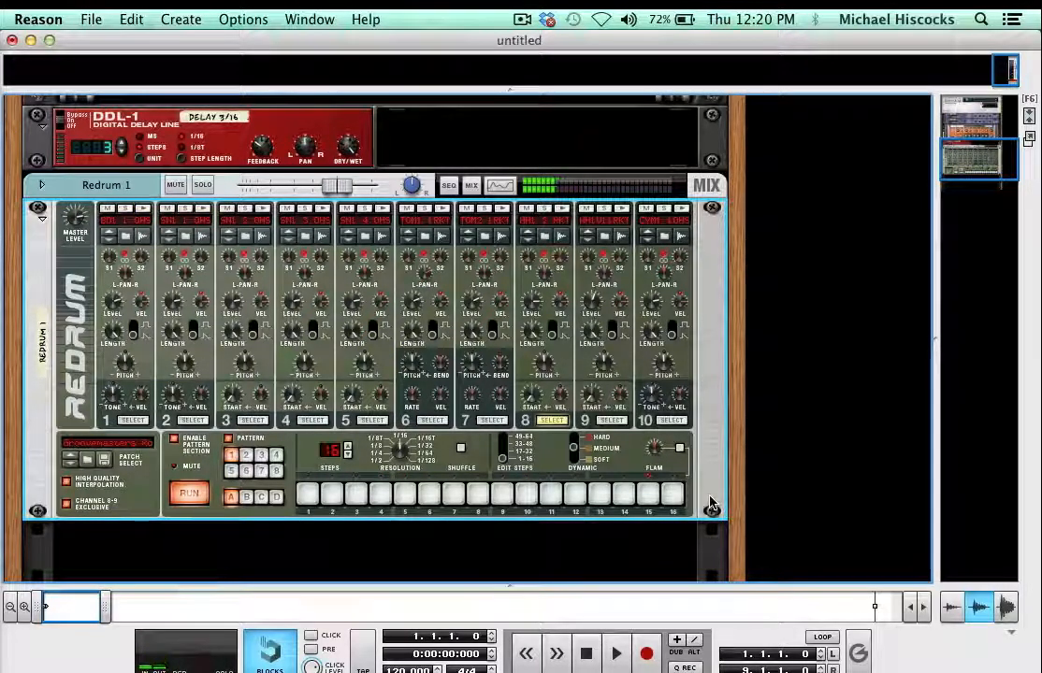
- Undo the sweeping clear and fill of the hi-hat steps to restore the varied channel 8 pattern
key(super+z)
key(super+z)
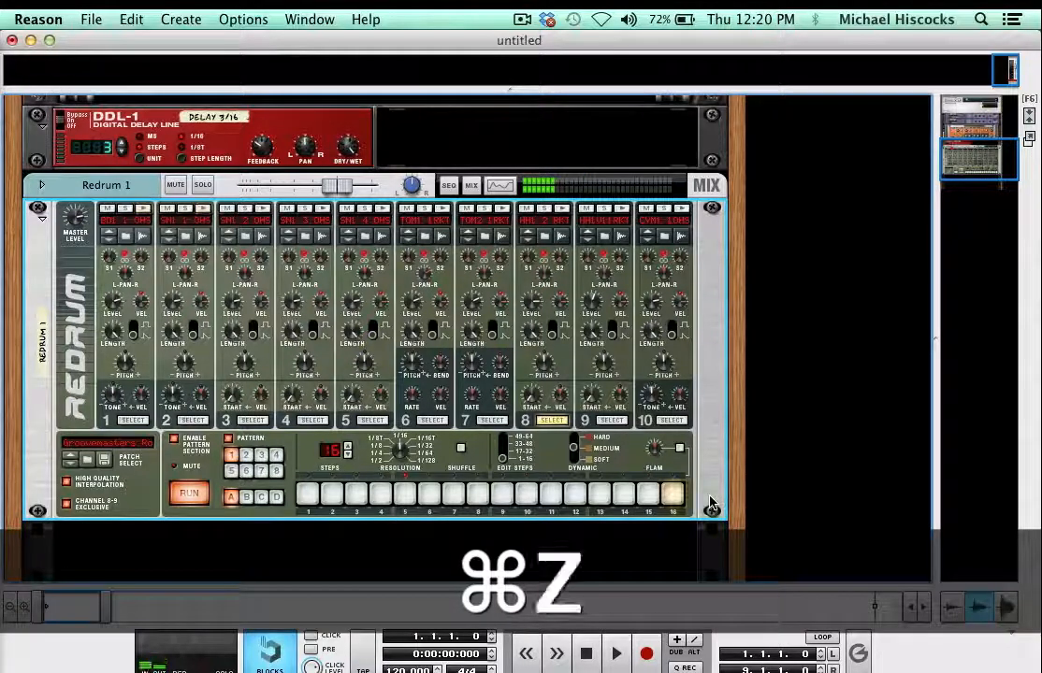
key(super+z)
key(super+z)
key(super+z)
key(super+z)
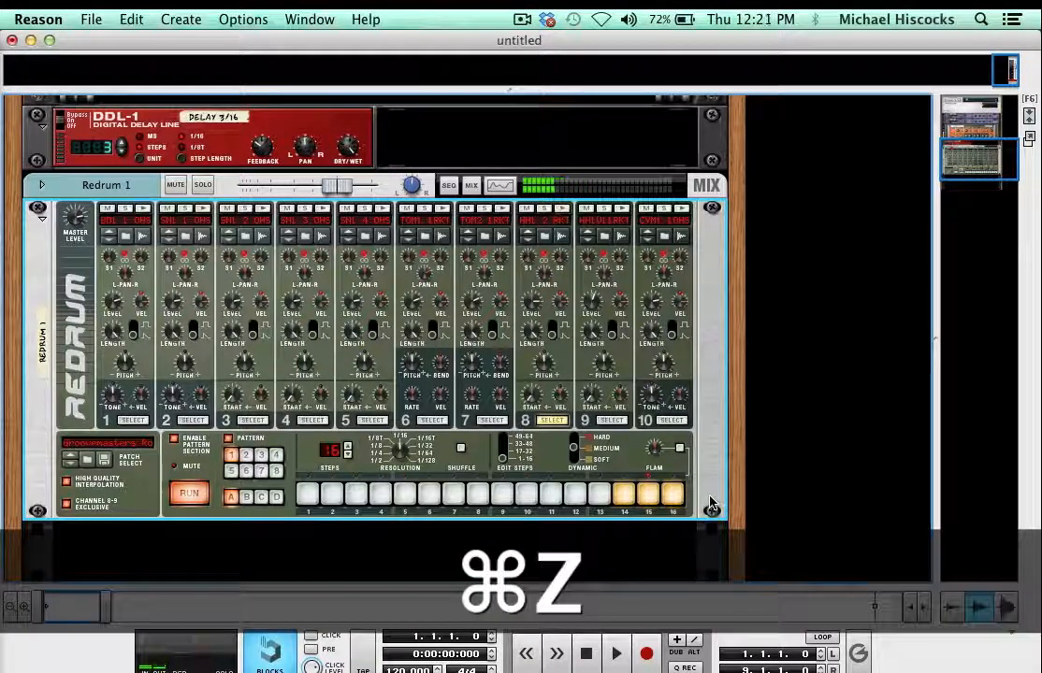
key(super+z)
key(super+z)
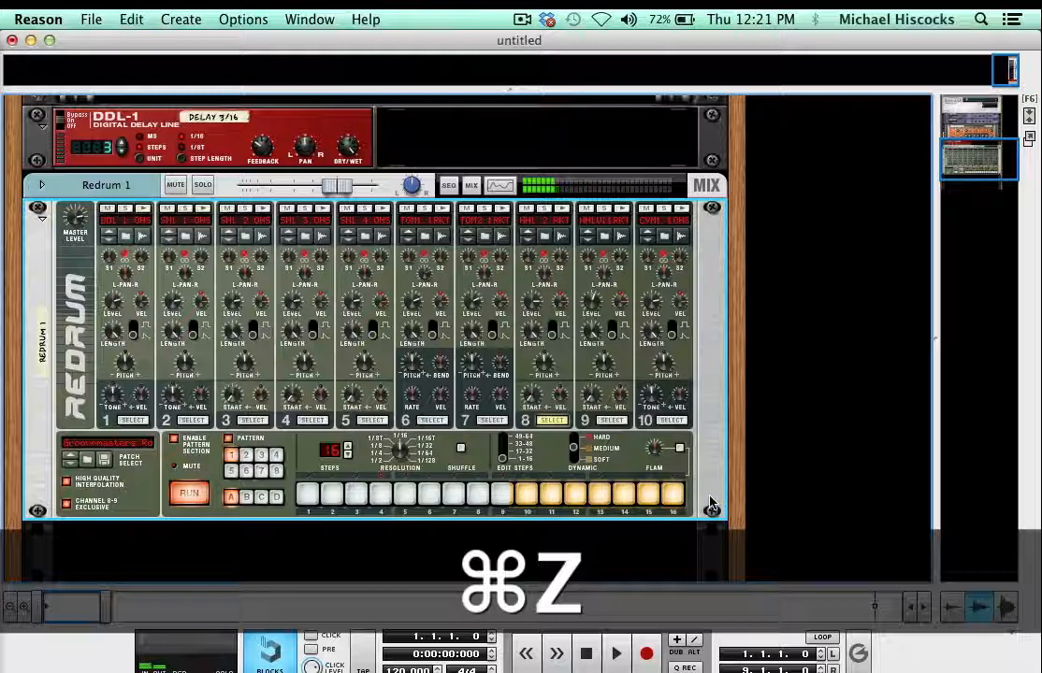
key(super+z)
key(super+z)
key(super+z)
key(super+z)
key(super+z)
key(super+z)
key(super+z)
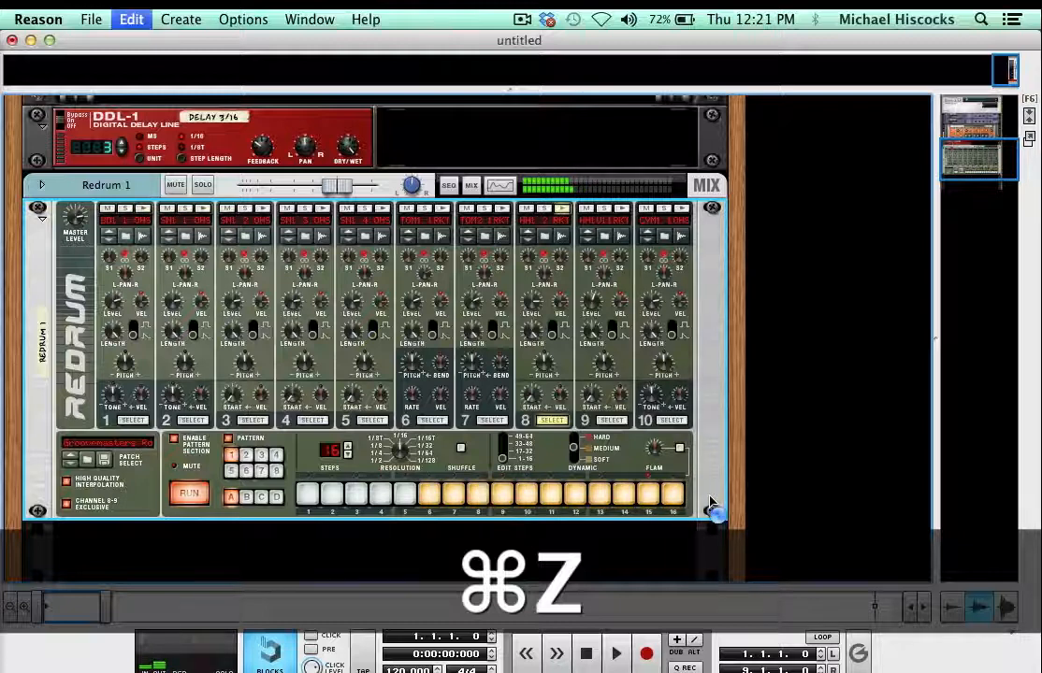
key(super+z)
key(super+z)
key(super+z)
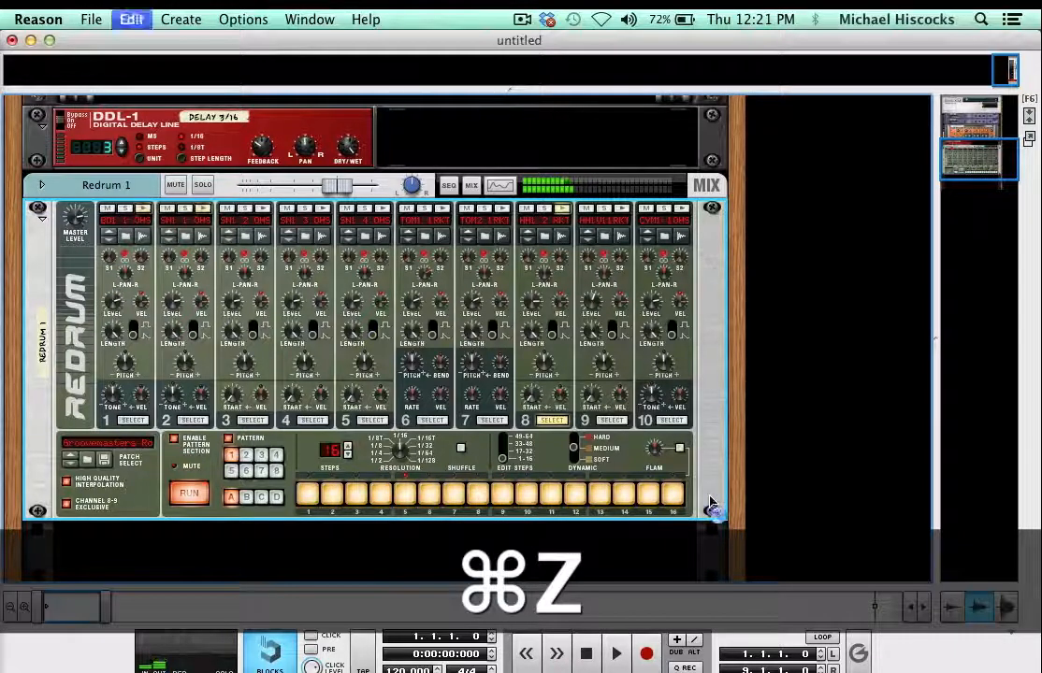
key(super+z)
key(super+z)
key(super+z)
key(super+z)
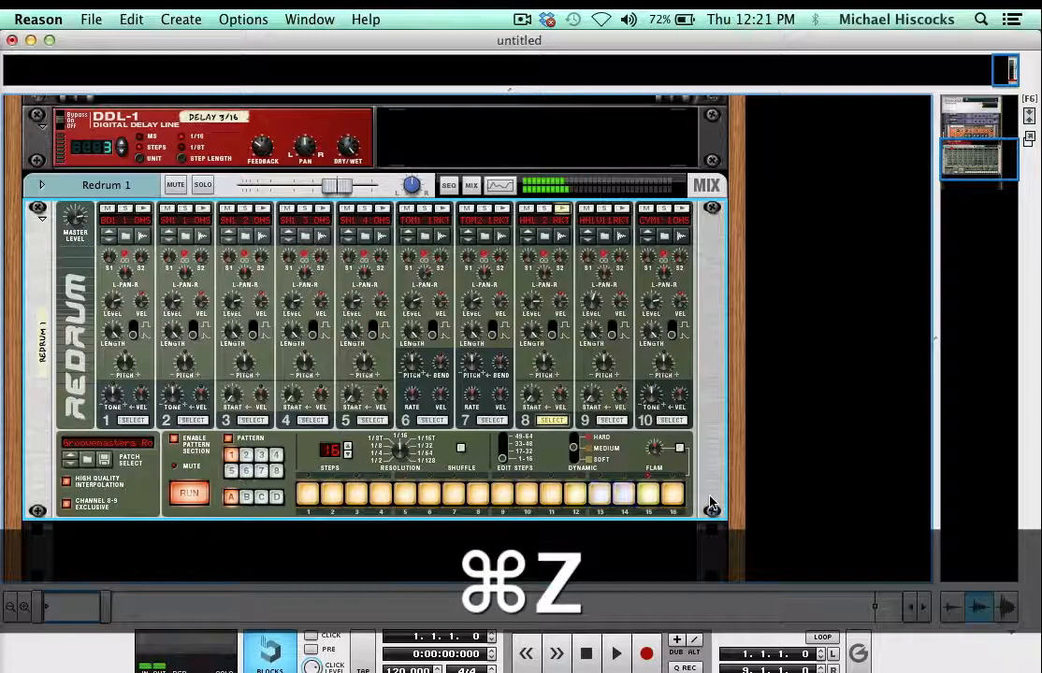
key(super+z)
key(super+z)
key(super+z)
key(super+z)
key(super+z)
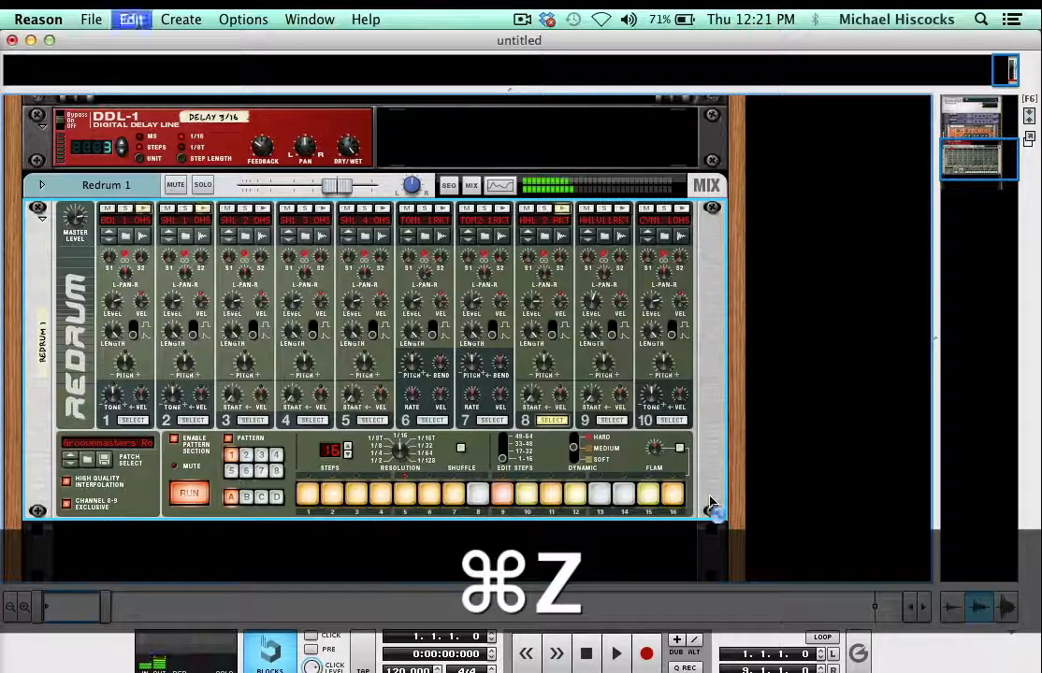
key(super+z)
key(super+z)
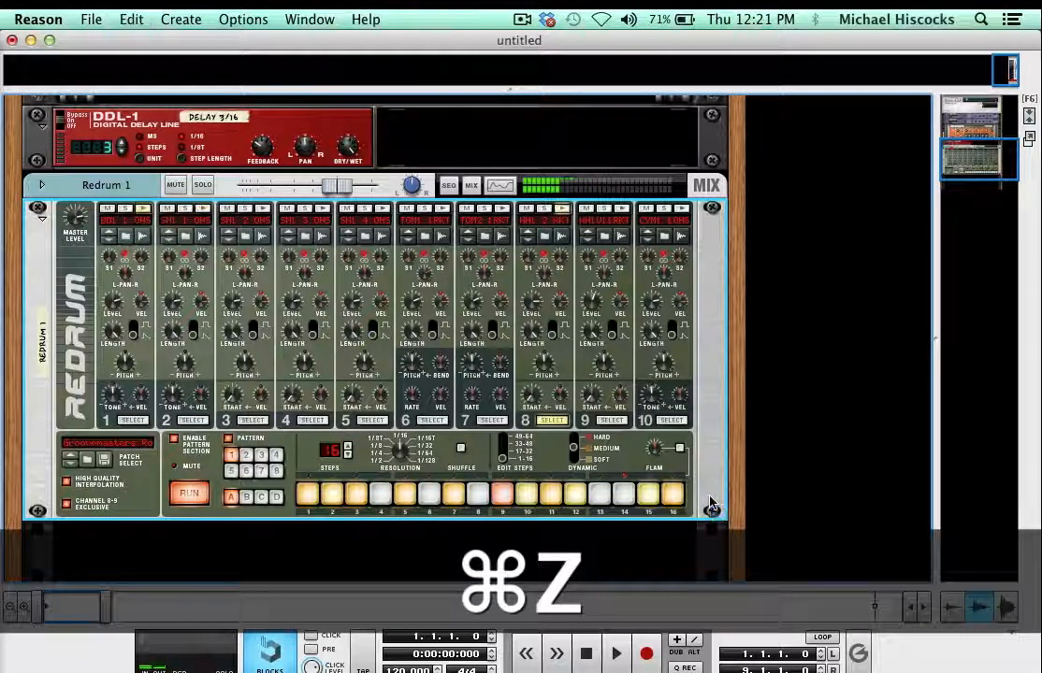
key(super+z)
key(super+z)
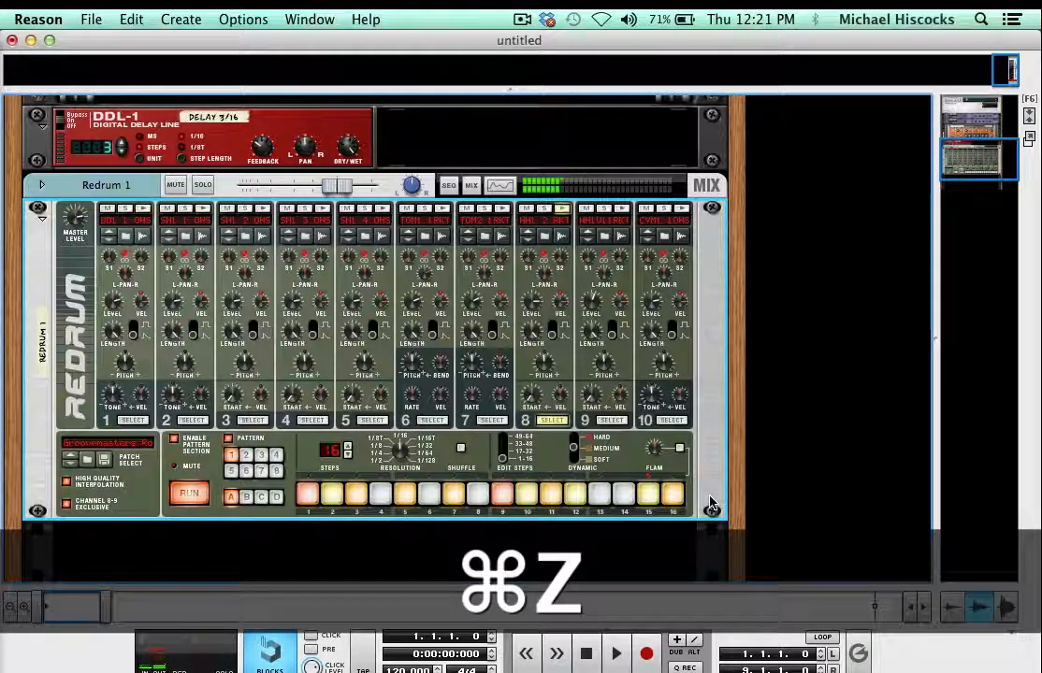
- Stop the running Redrum pattern
click(190, 494)
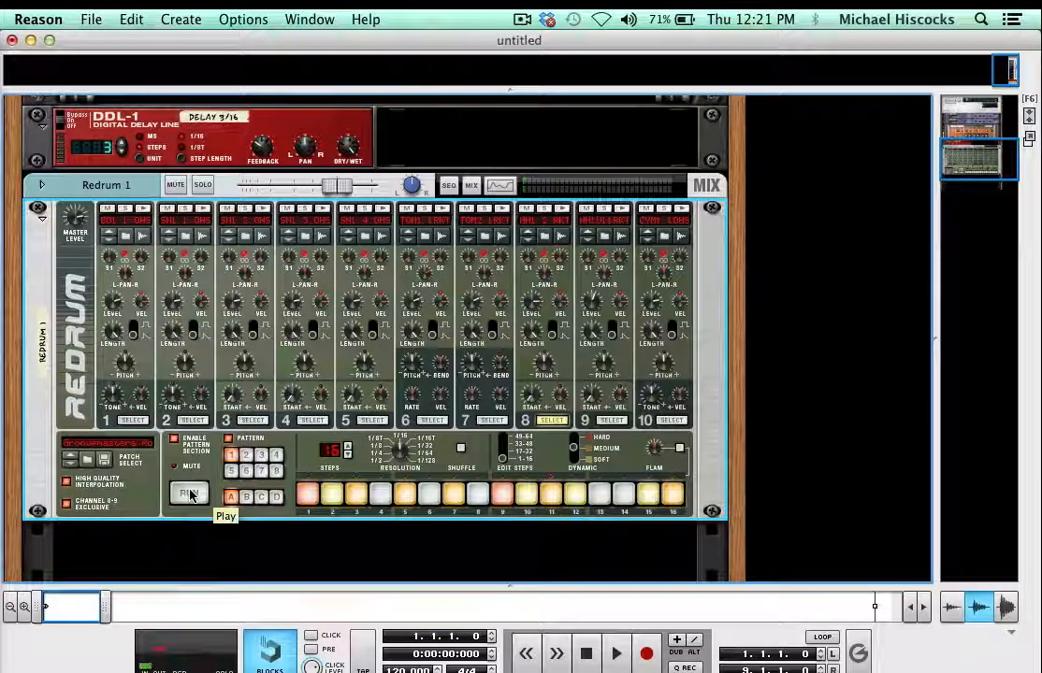